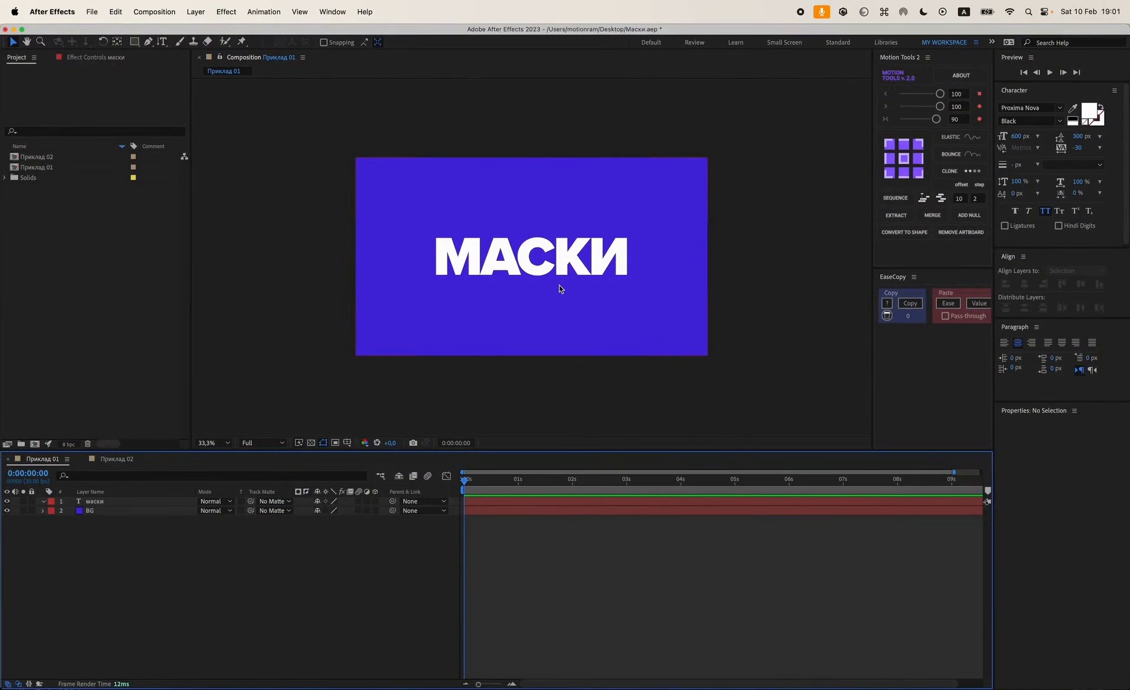
# Draw an elliptical mask over the МАСКИ title on the маски layer with the Ellipse Tool.
pyautogui.click(112, 502)
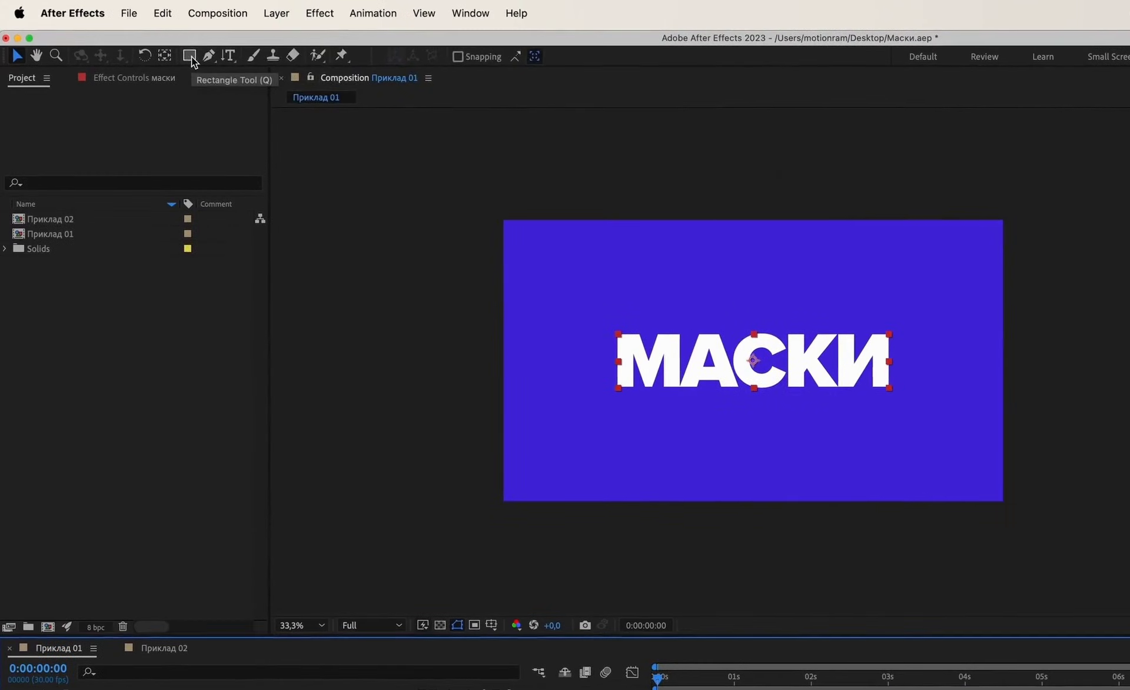
pyautogui.click(189, 56)
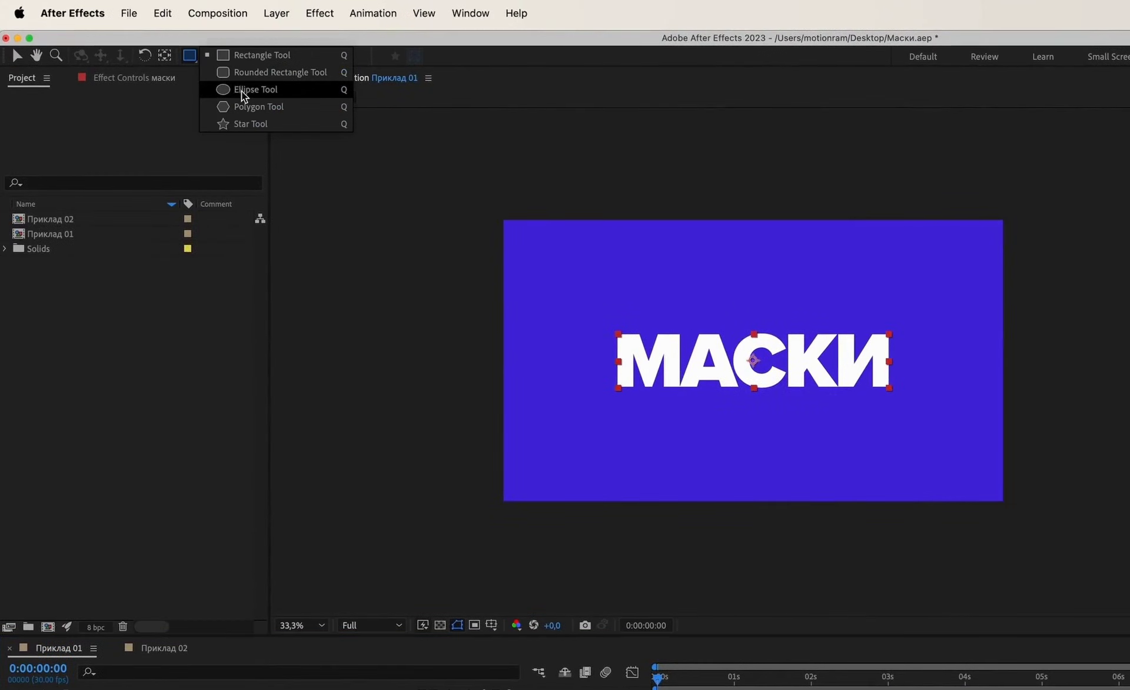
pyautogui.click(257, 91)
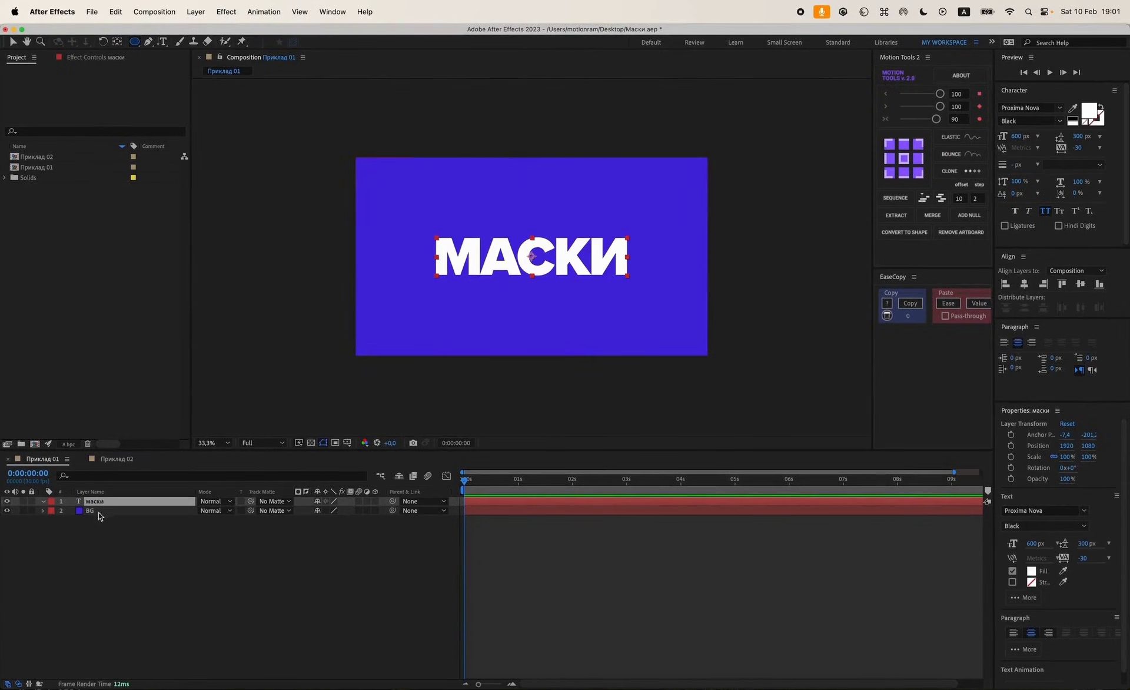
pyautogui.click(99, 512)
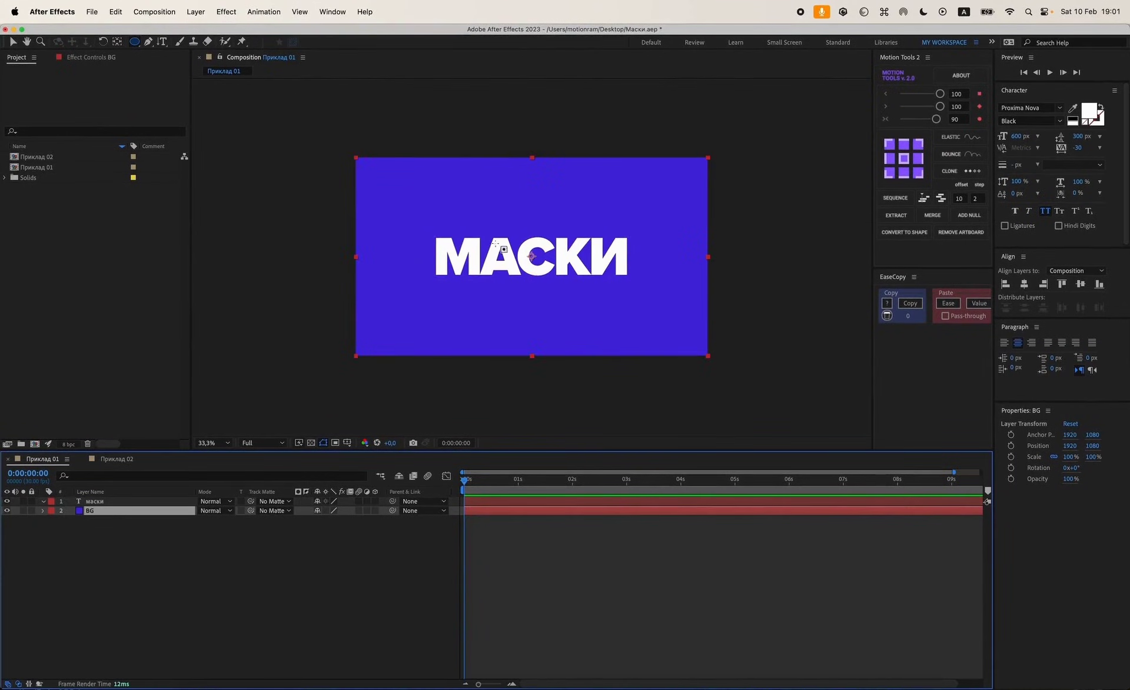
pyautogui.click(101, 502)
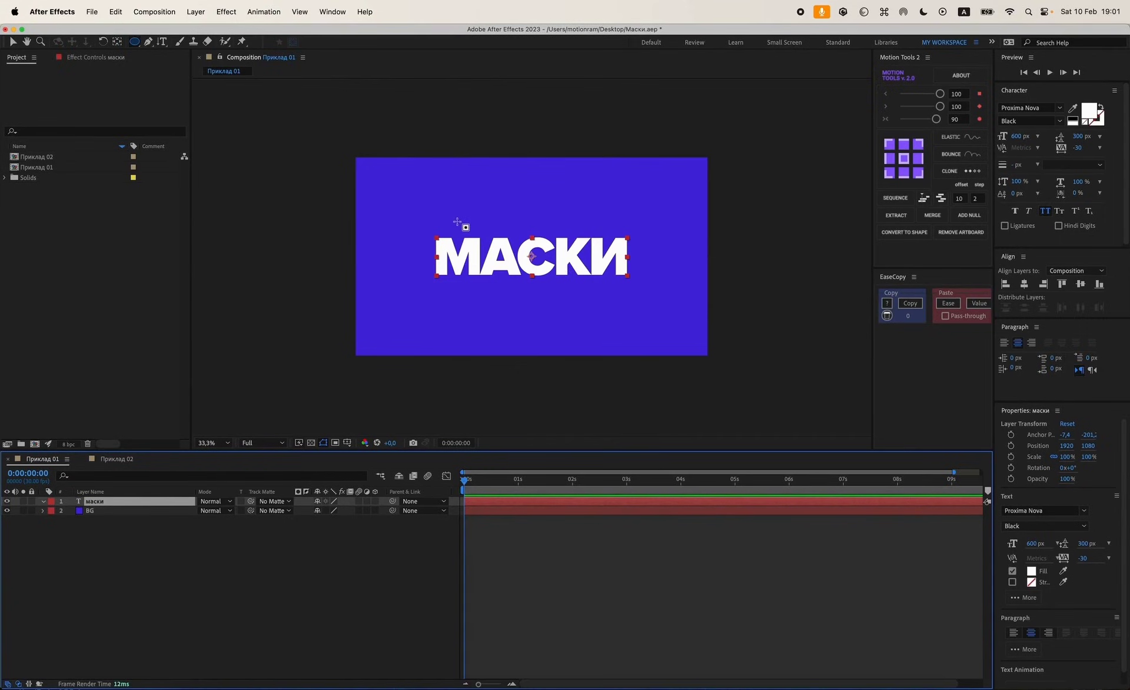
pyautogui.moveTo(453, 219)
pyautogui.mouseDown()
pyautogui.moveTo(623, 290)
pyautogui.moveTo(622, 303)
pyautogui.moveTo(616, 295)
pyautogui.mouseUp()
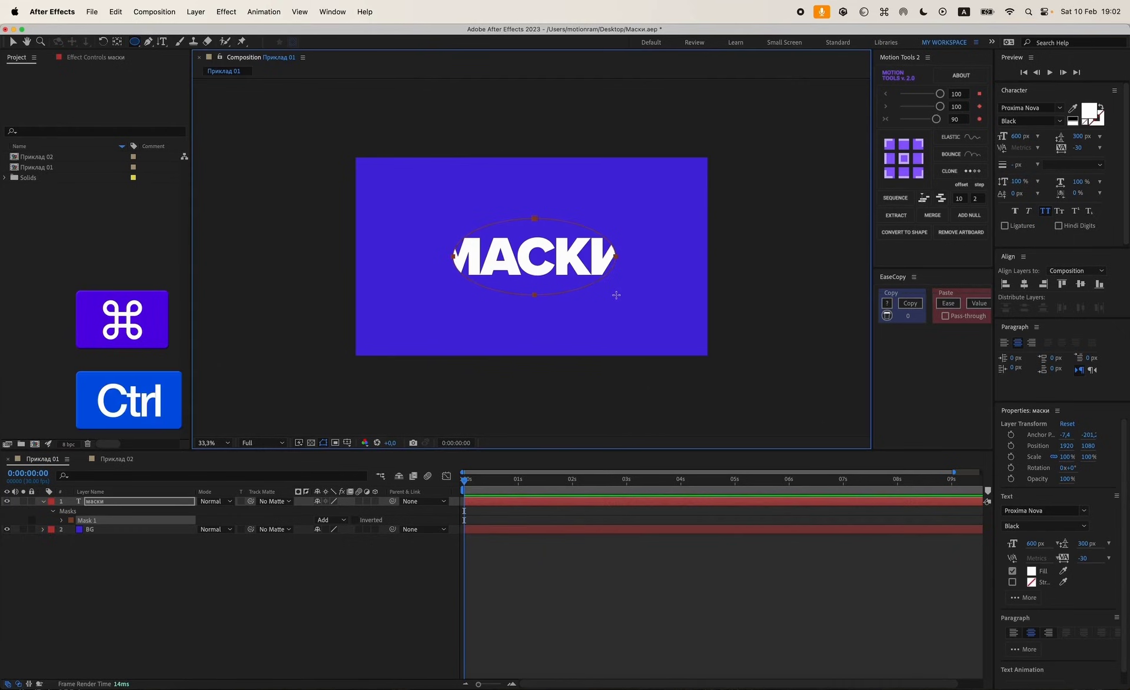
# Replace the first ellipse with a Shift-constrained circle drawn from the text centre, revealing СКИ.
pyautogui.moveTo(617, 294); pyautogui.dragTo(555, 255)
pyautogui.press('super+z')
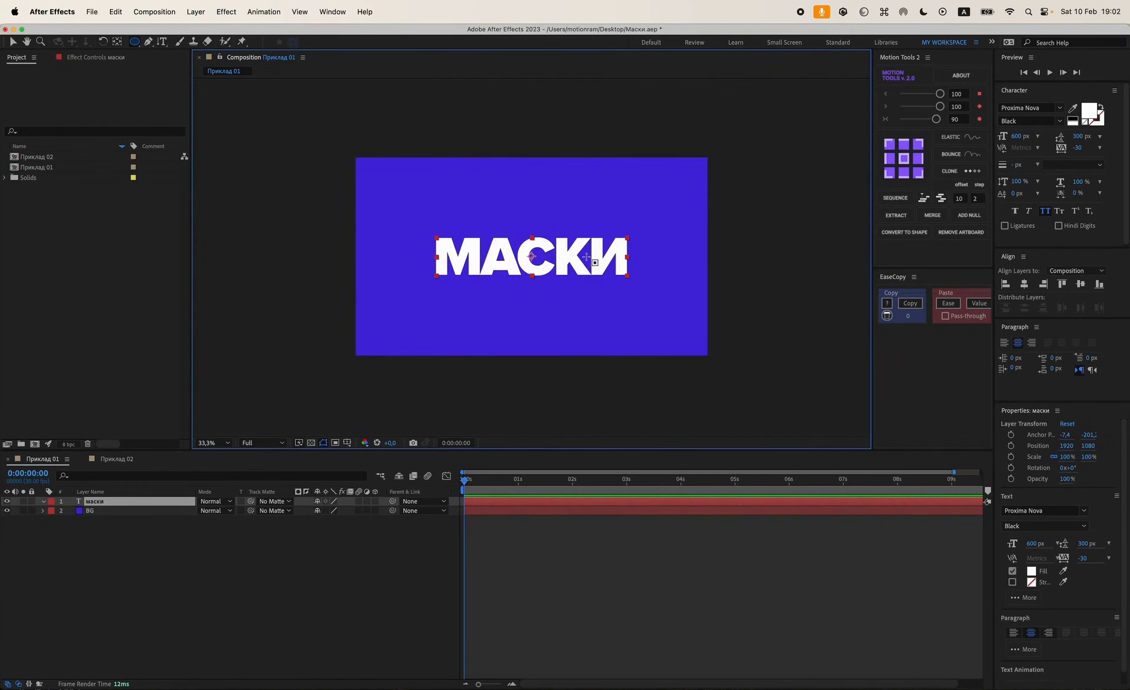
pyautogui.press('super')
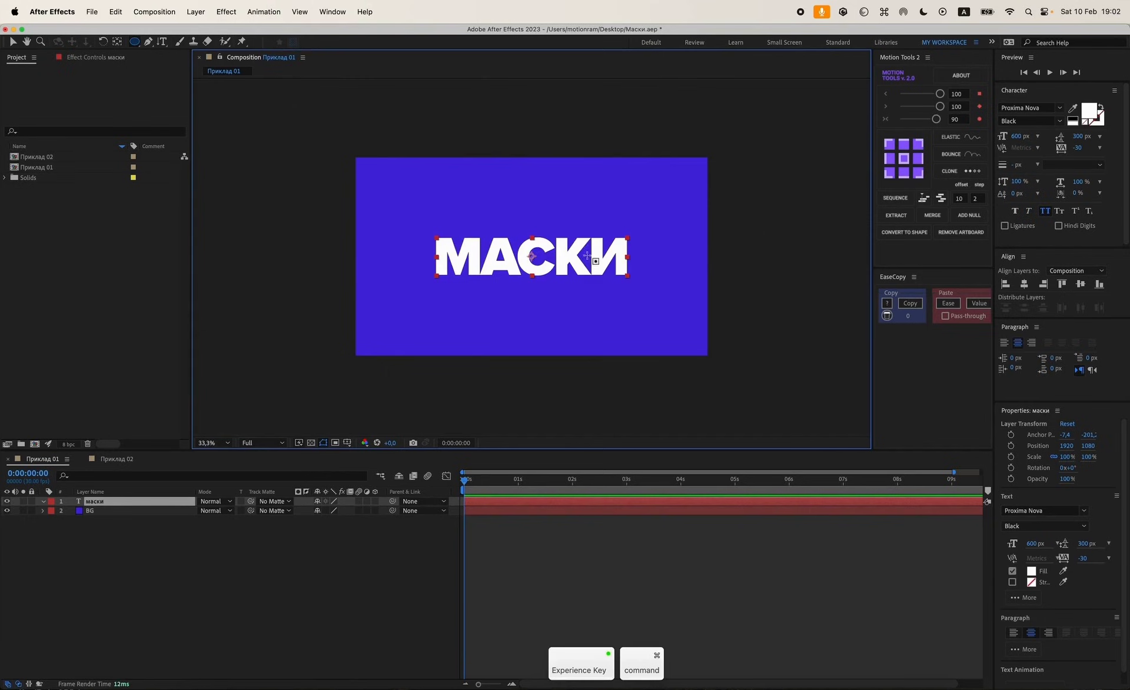
pyautogui.moveTo(587, 257); pyautogui.dragTo(653, 290)
pyautogui.press('shift')
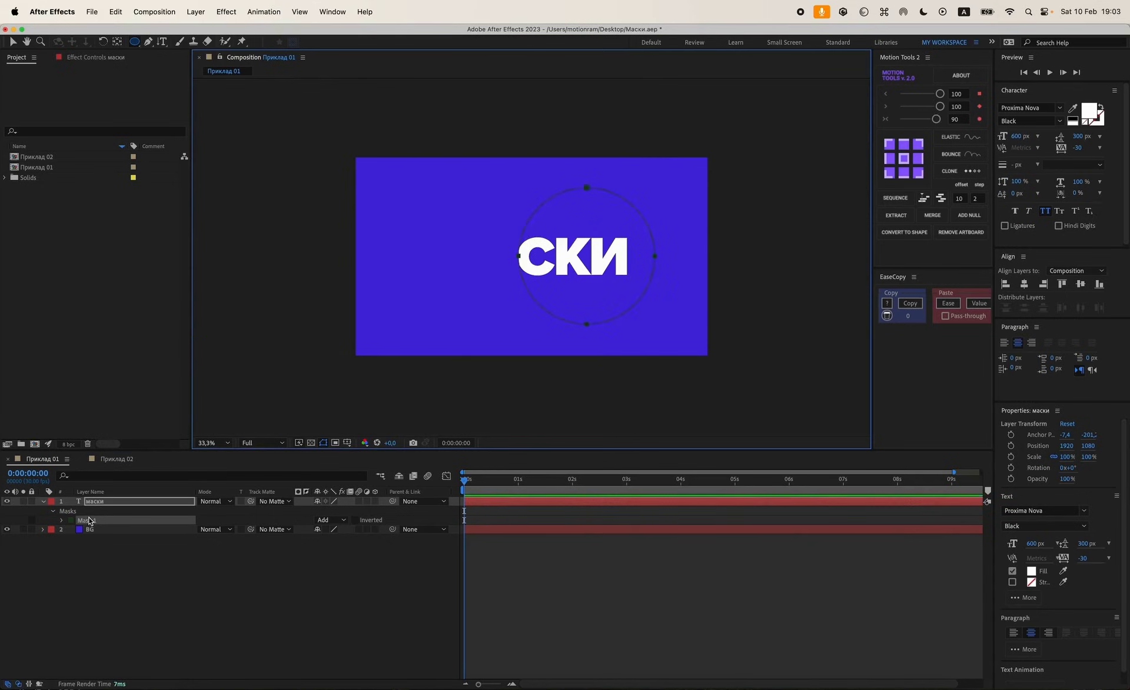
# Delete the circle mask and draw an open five-point zigzag Pen path around МАСКИ.
pyautogui.press('BackSpace')
pyautogui.click(149, 42)
pyautogui.click(150, 42)
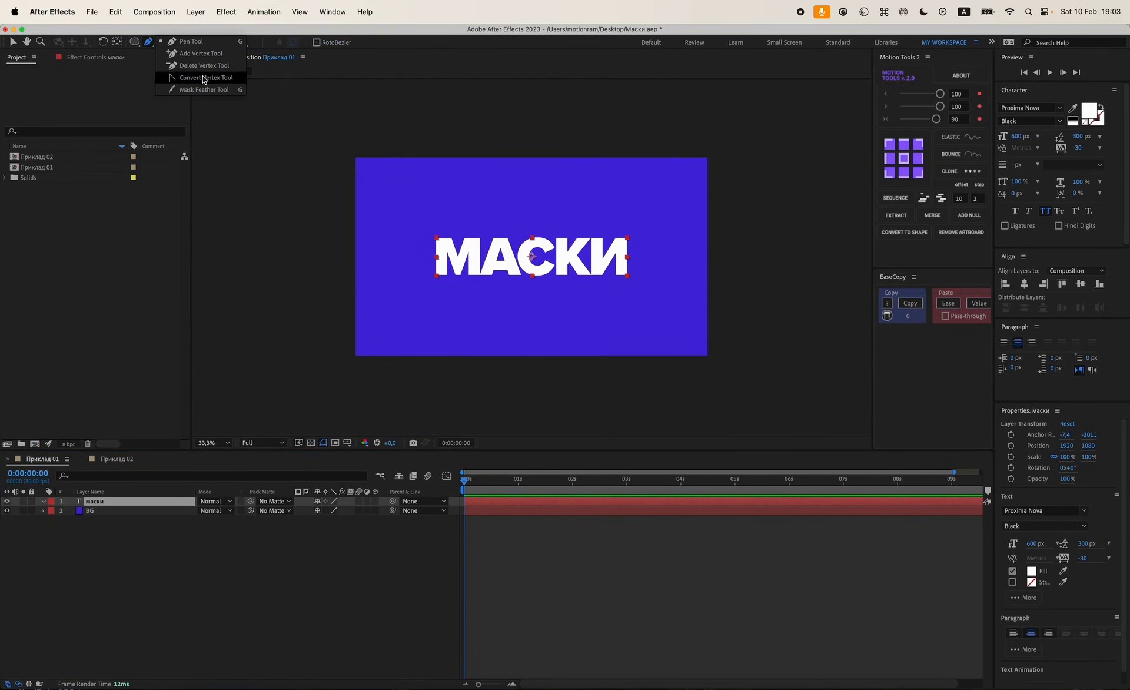
pyautogui.press('Escape')
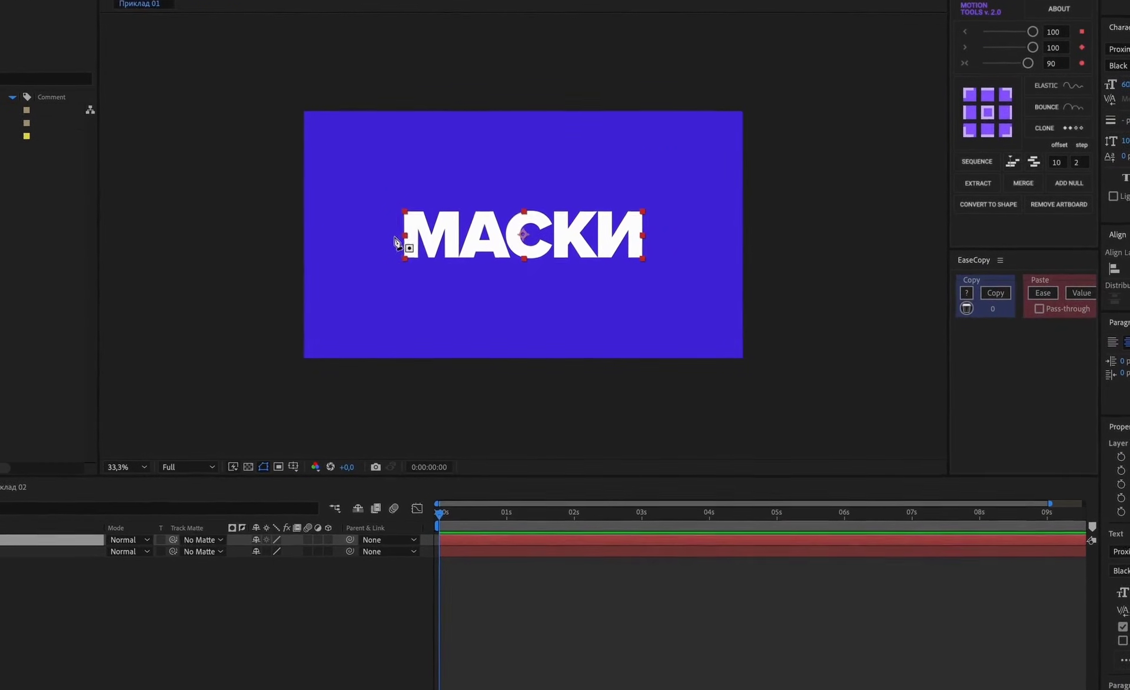
pyautogui.click(394, 241)
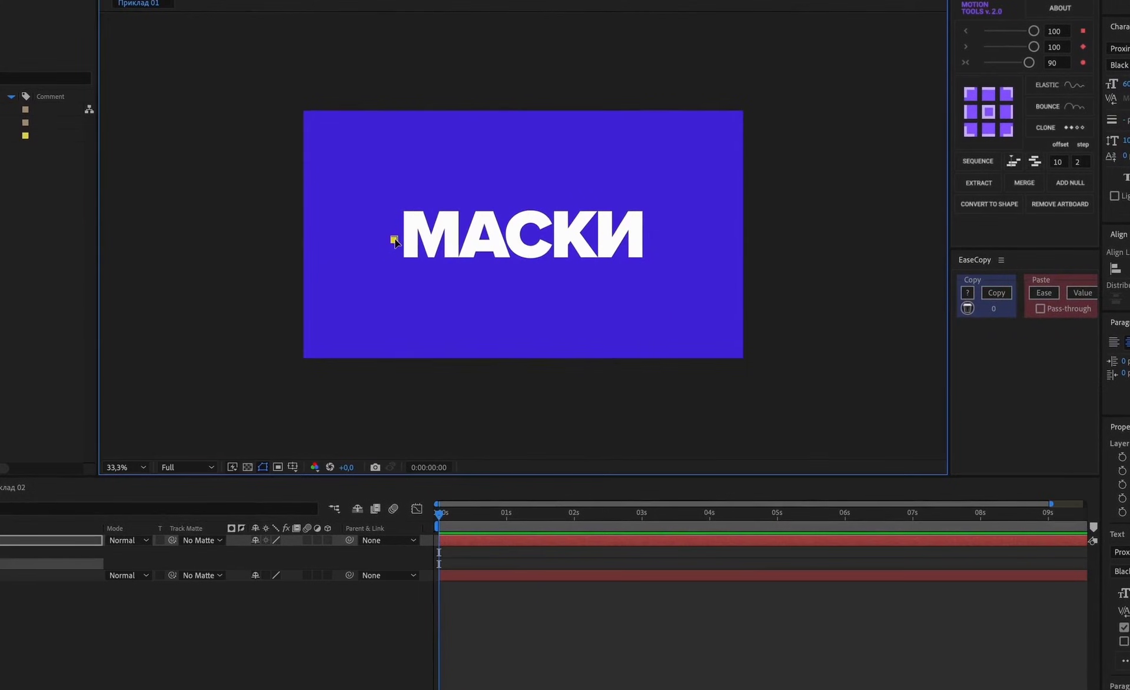
pyautogui.click(493, 180)
pyautogui.click(557, 202)
pyautogui.click(624, 276)
pyautogui.click(551, 310)
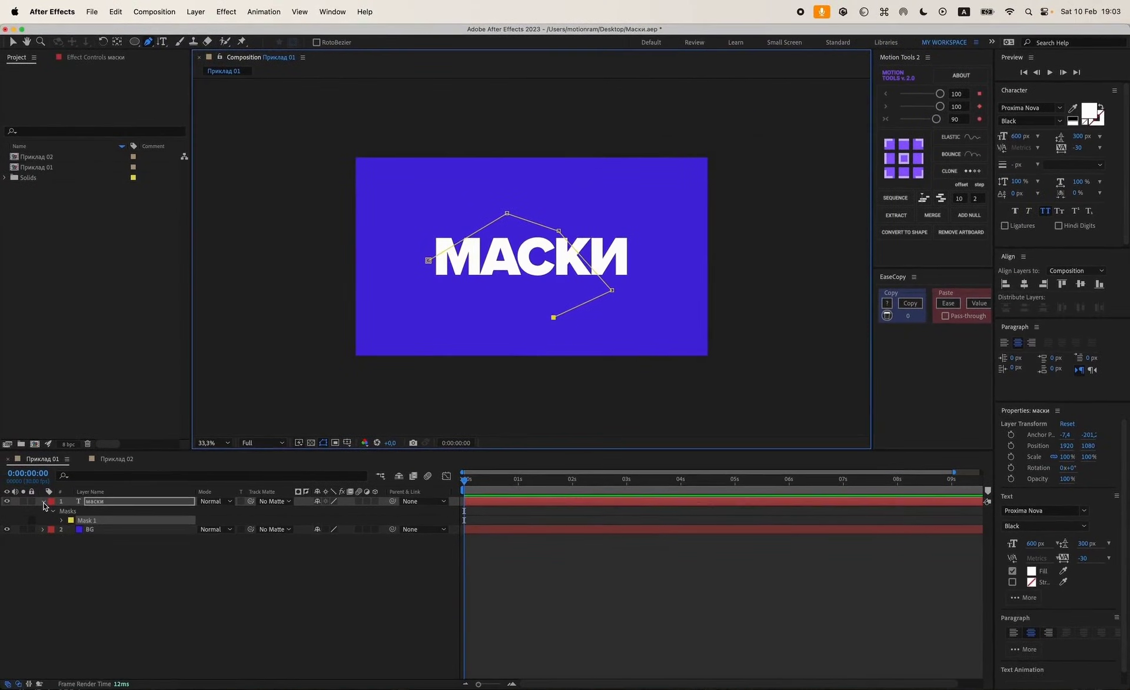
# Set the маски text's Path Options path to Mask 1.
pyautogui.click(44, 502)
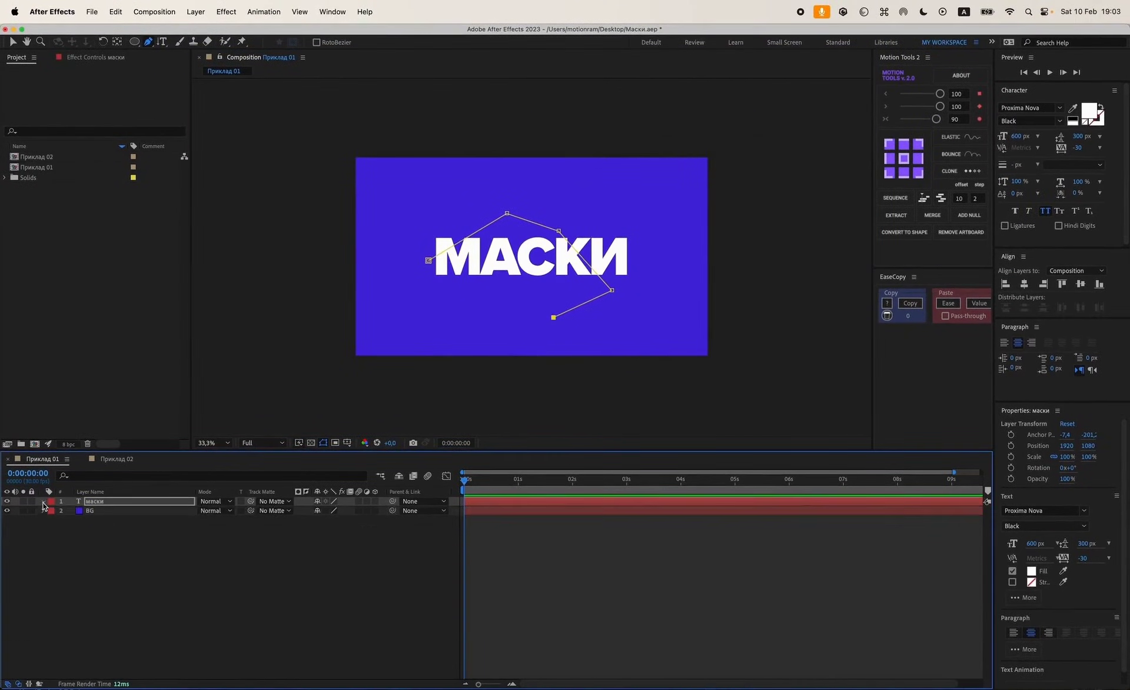
pyautogui.click(52, 511)
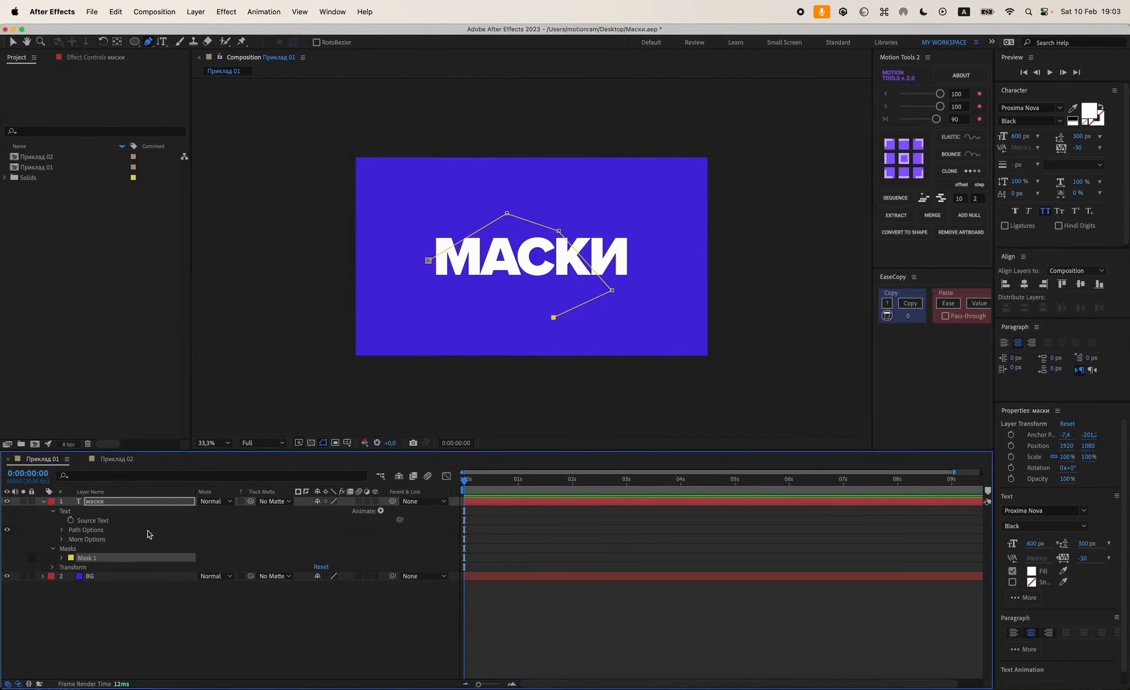
pyautogui.click(63, 530)
pyautogui.click(347, 539)
pyautogui.click(332, 570)
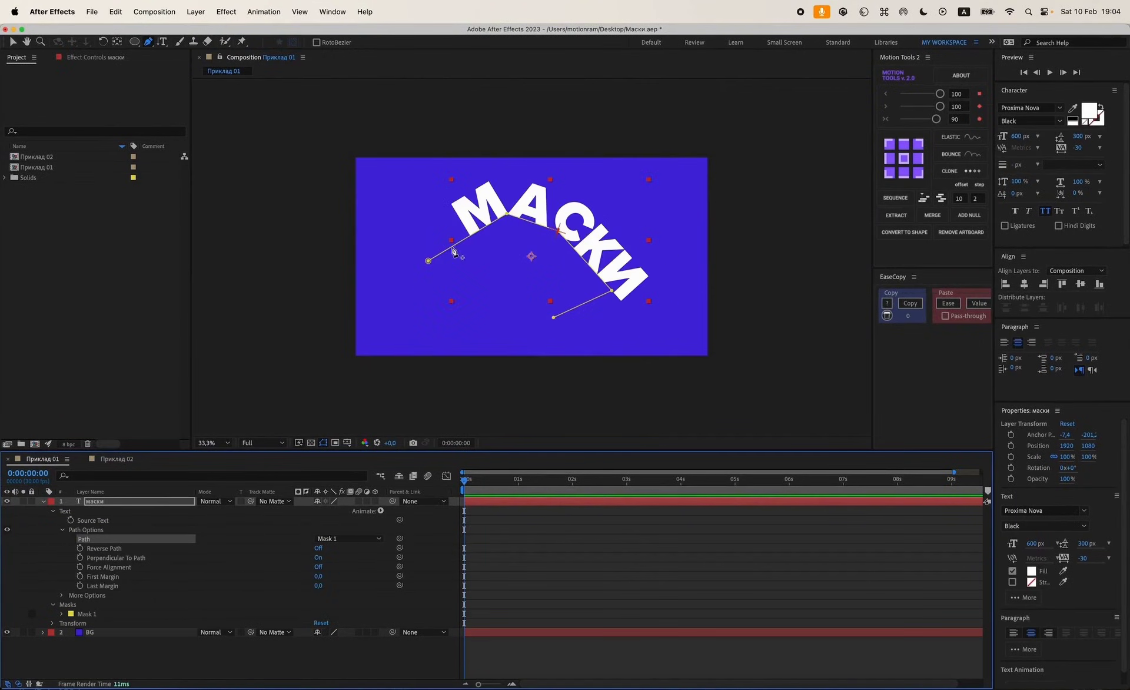
# Undo the text-on-path, close the pen mask, and curve its edges near И and below the letters.
pyautogui.press('super+z')
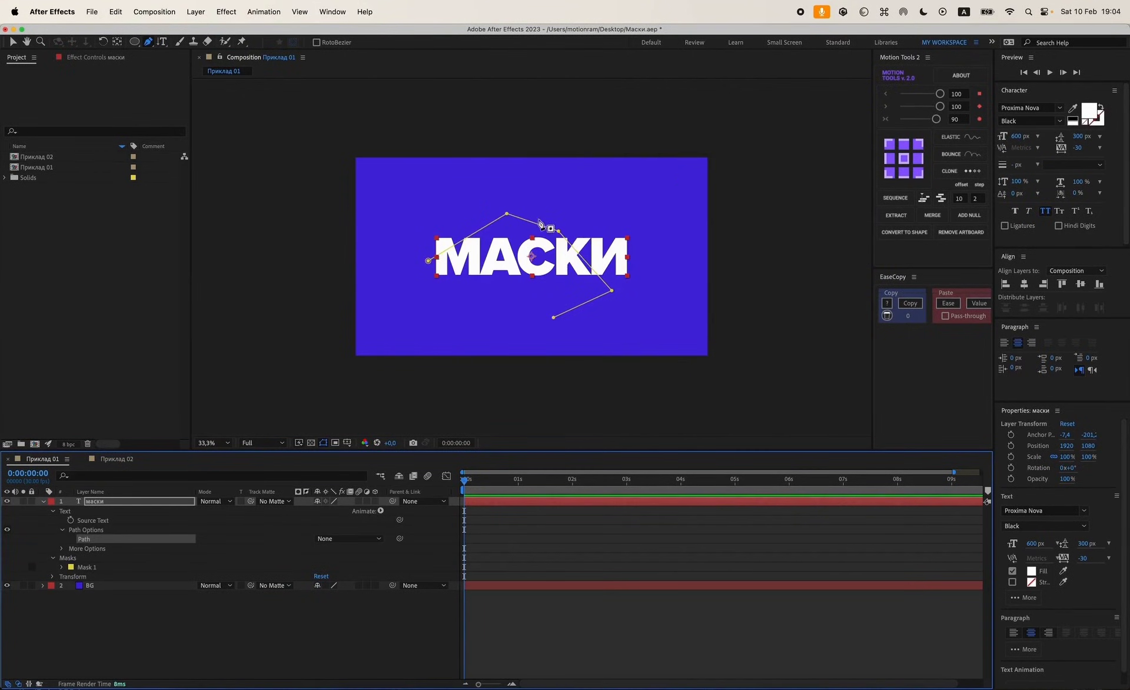
pyautogui.click(554, 318)
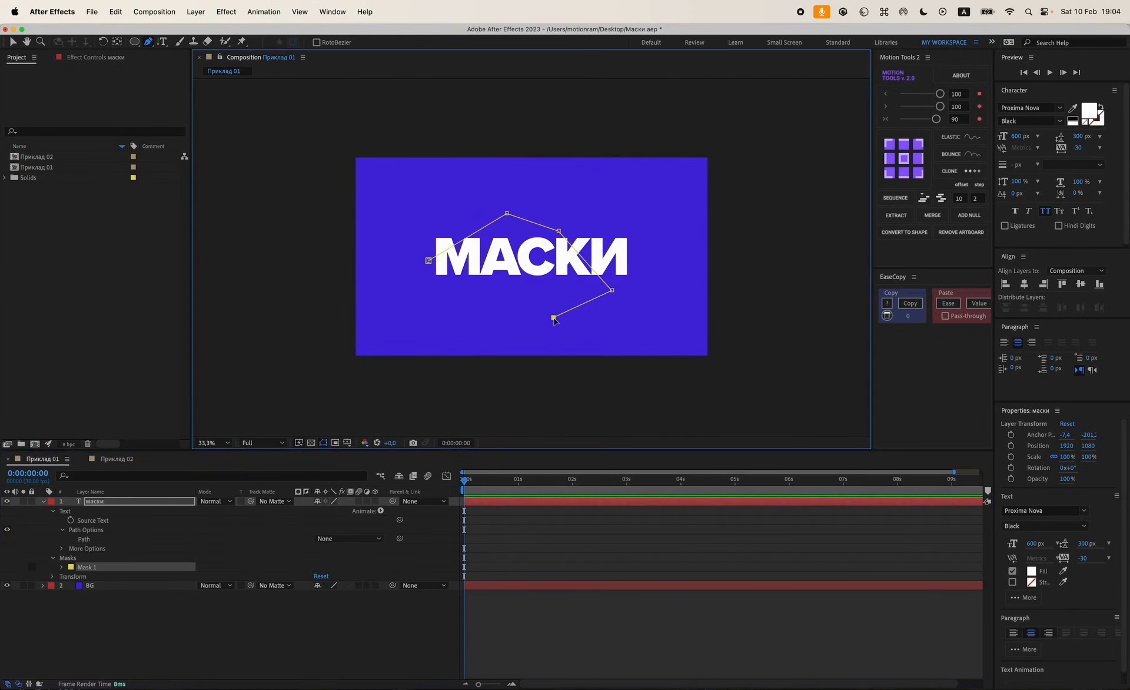
pyautogui.click(429, 261)
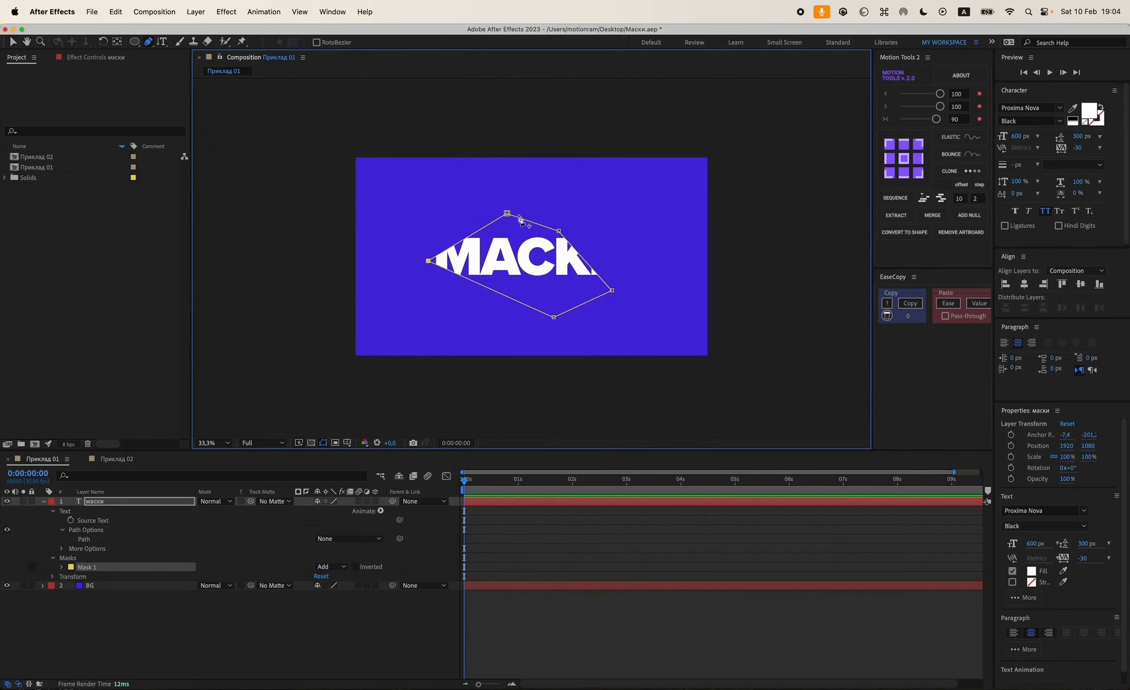
pyautogui.click(70, 560)
pyautogui.press('BackSpace')
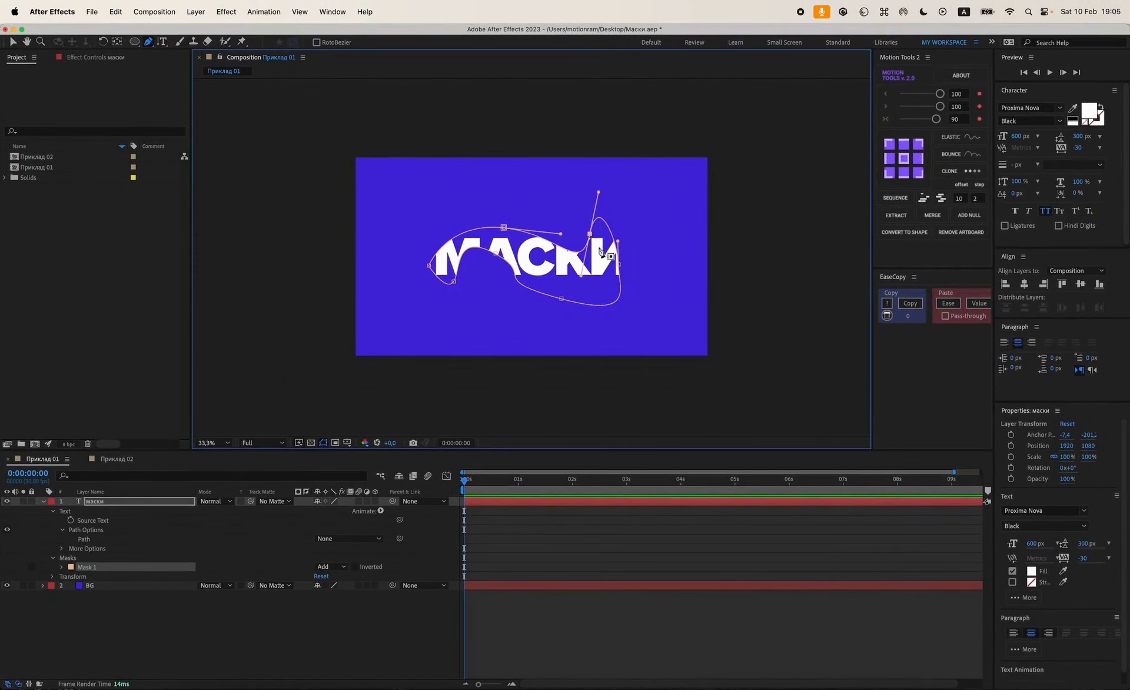
pyautogui.moveTo(599, 193); pyautogui.dragTo(613, 260)
pyautogui.moveTo(562, 300); pyautogui.dragTo(458, 284)
# Add four vertices along Mask 1's upper and lower edges with the Add Vertex tool.
pyautogui.press('F2')
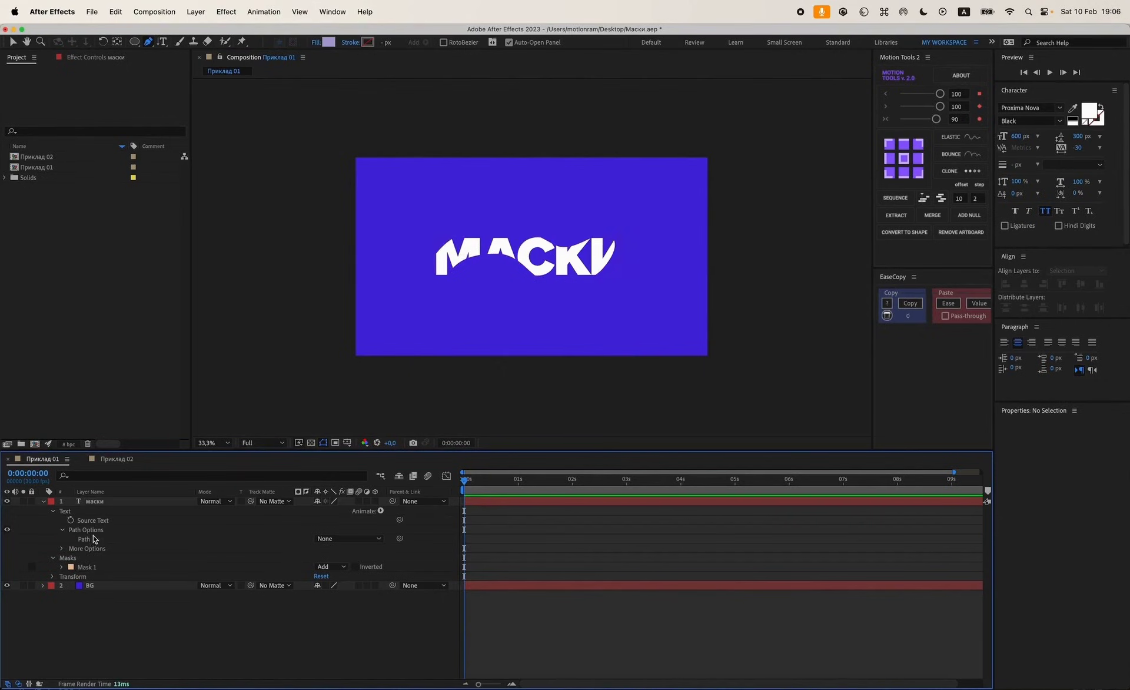
pyautogui.click(86, 567)
pyautogui.click(62, 567)
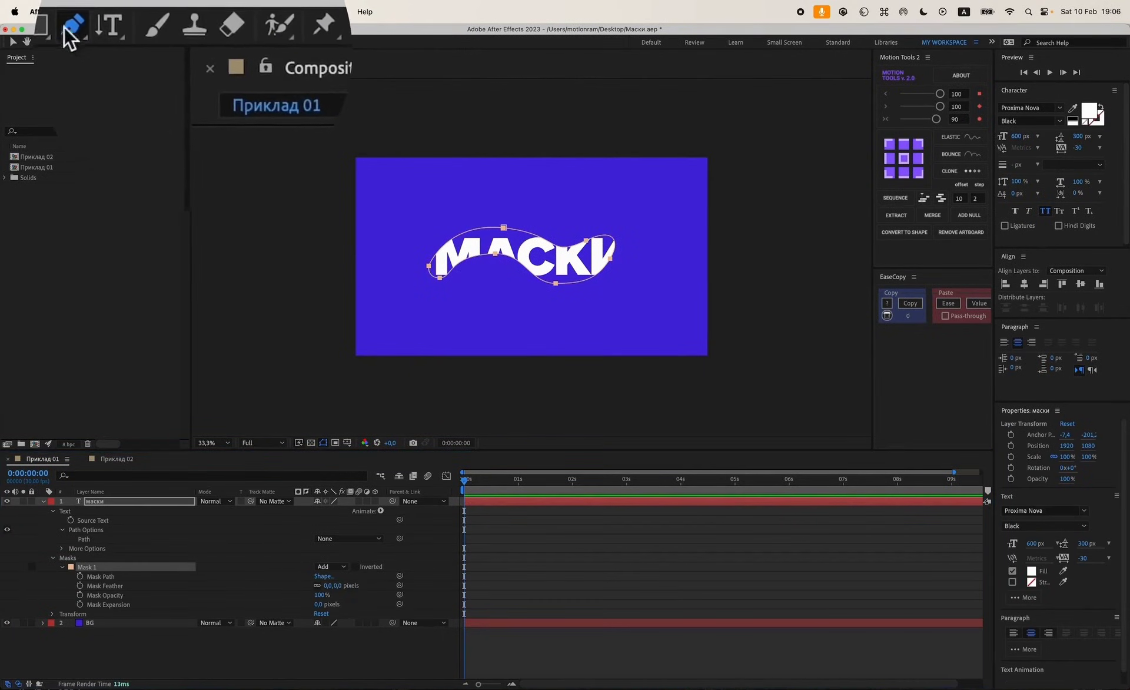
pyautogui.click(69, 26)
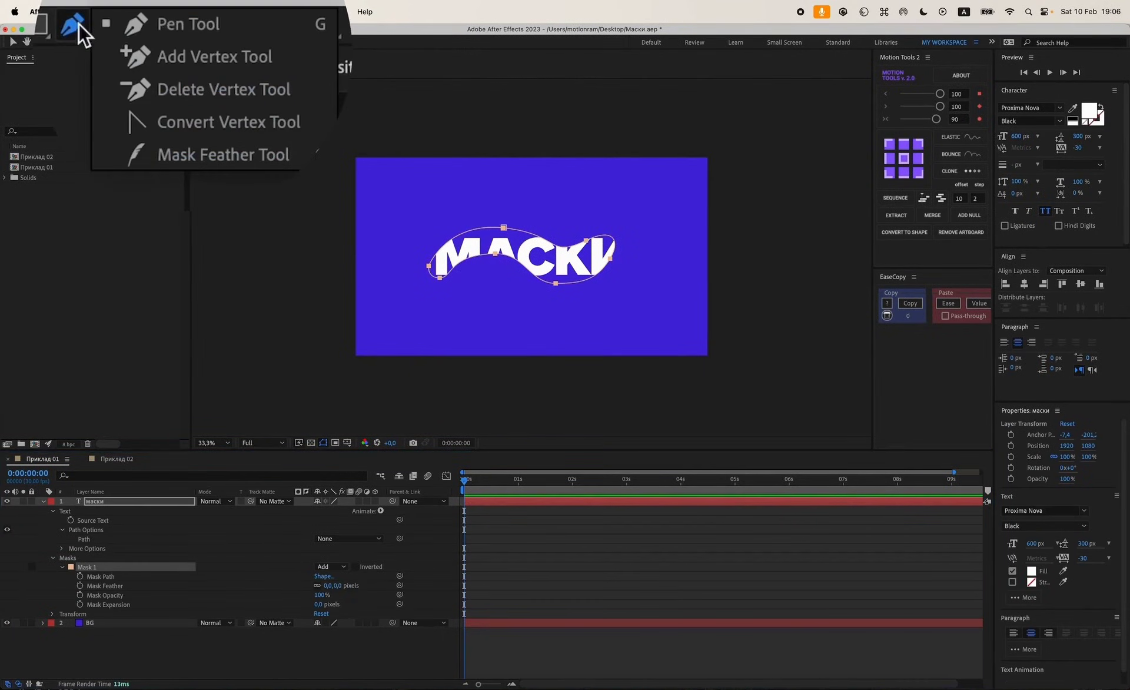
pyautogui.click(187, 59)
pyautogui.press('.')
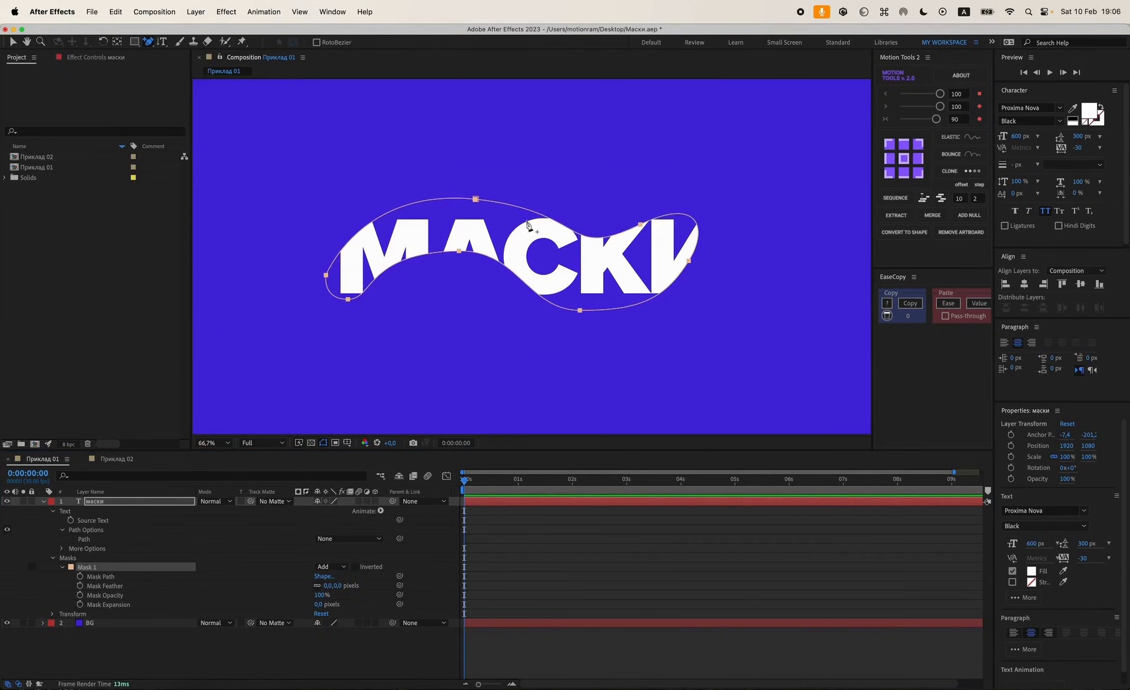
pyautogui.click(538, 213)
pyautogui.click(386, 214)
pyautogui.click(409, 257)
pyautogui.click(522, 280)
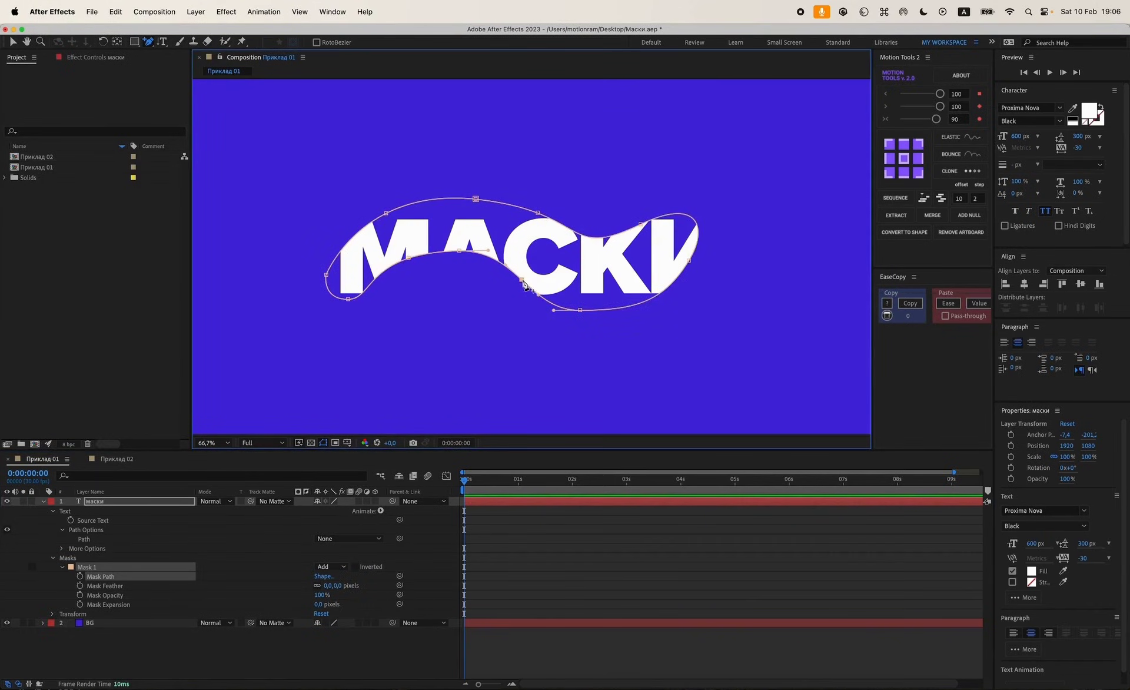
# Remove the added top-edge vertices with the Delete Vertex tool, undoing the last removal.
pyautogui.click(150, 42)
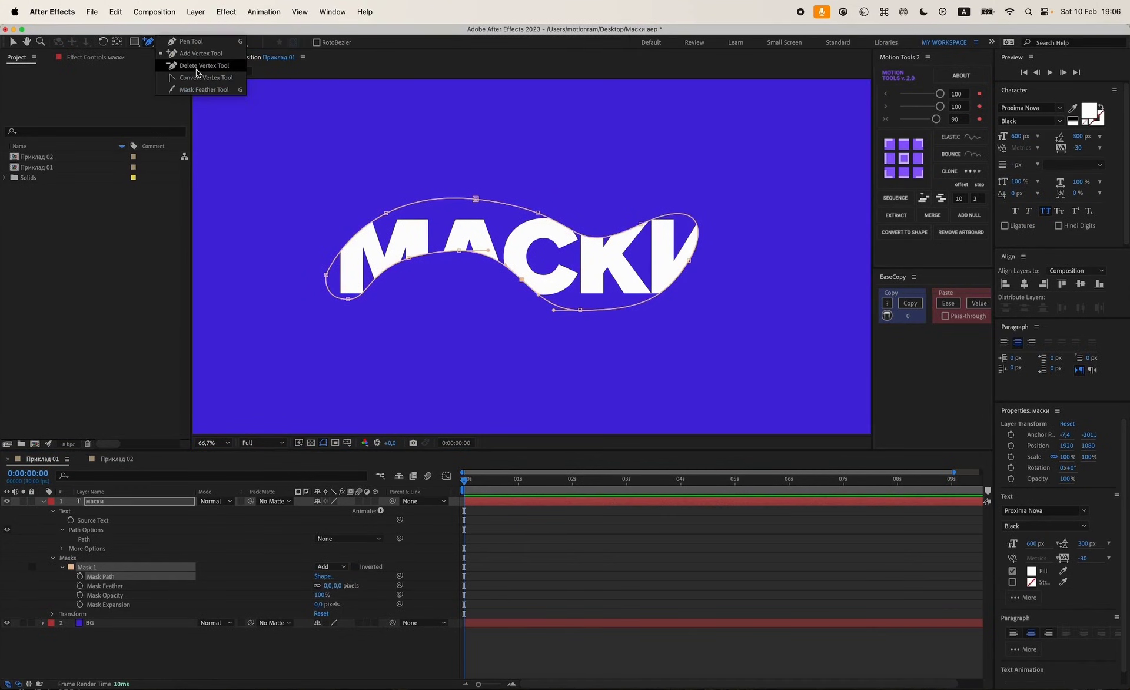
pyautogui.click(196, 66)
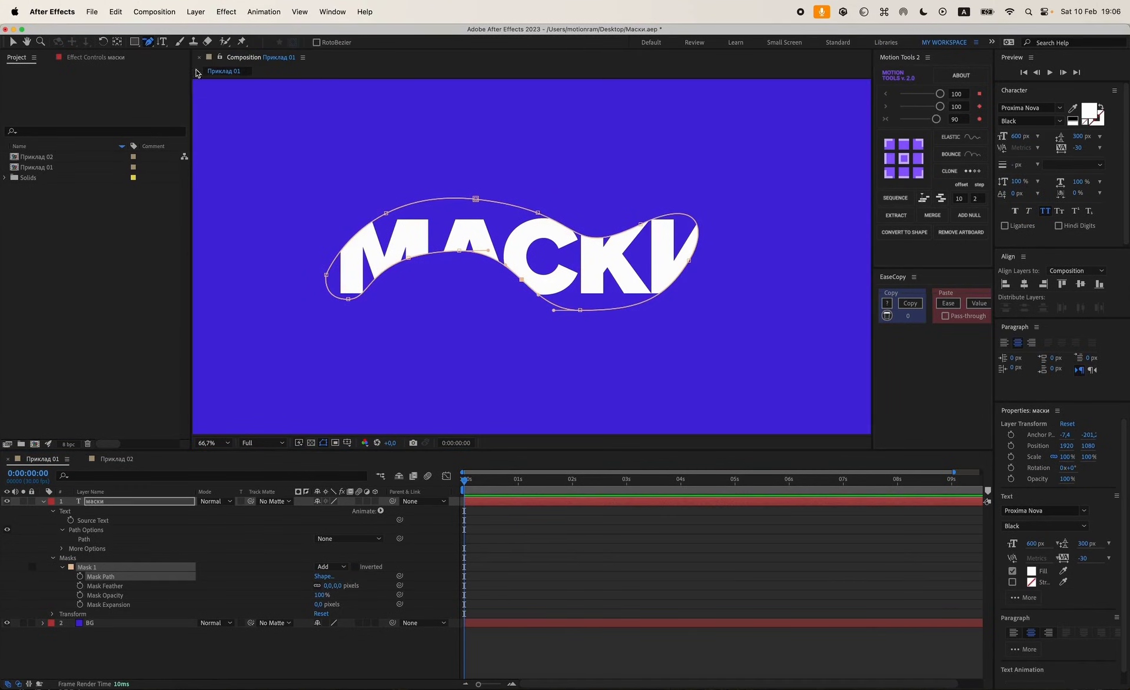
pyautogui.click(385, 212)
pyautogui.click(476, 200)
pyautogui.click(538, 212)
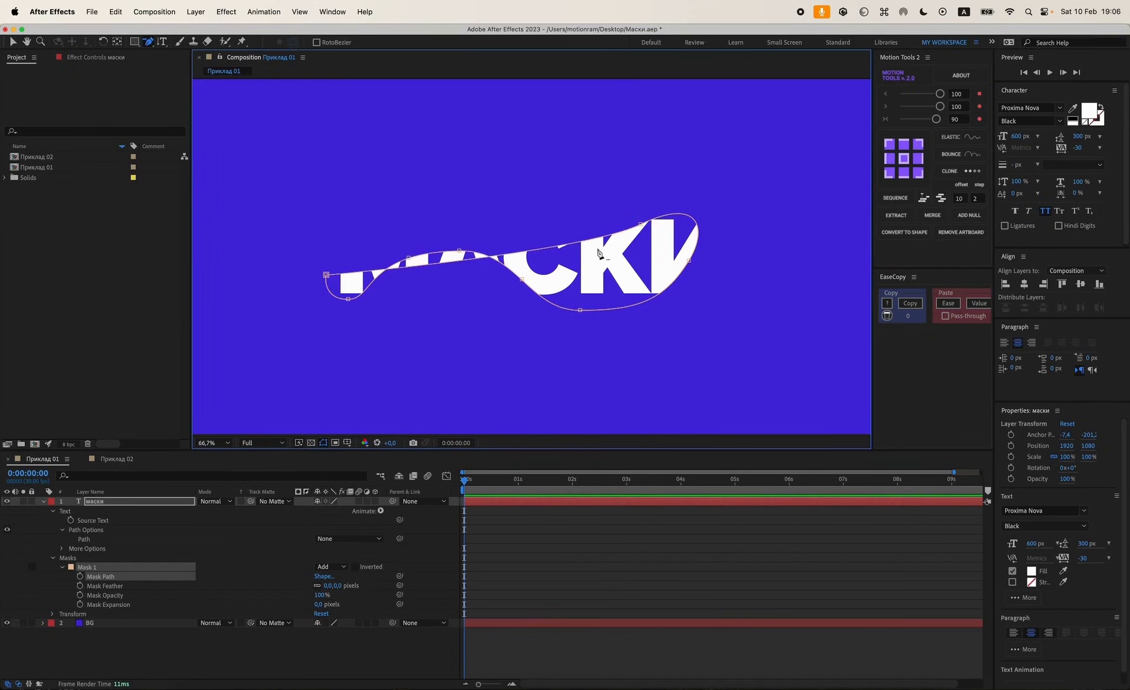
pyautogui.click(459, 251)
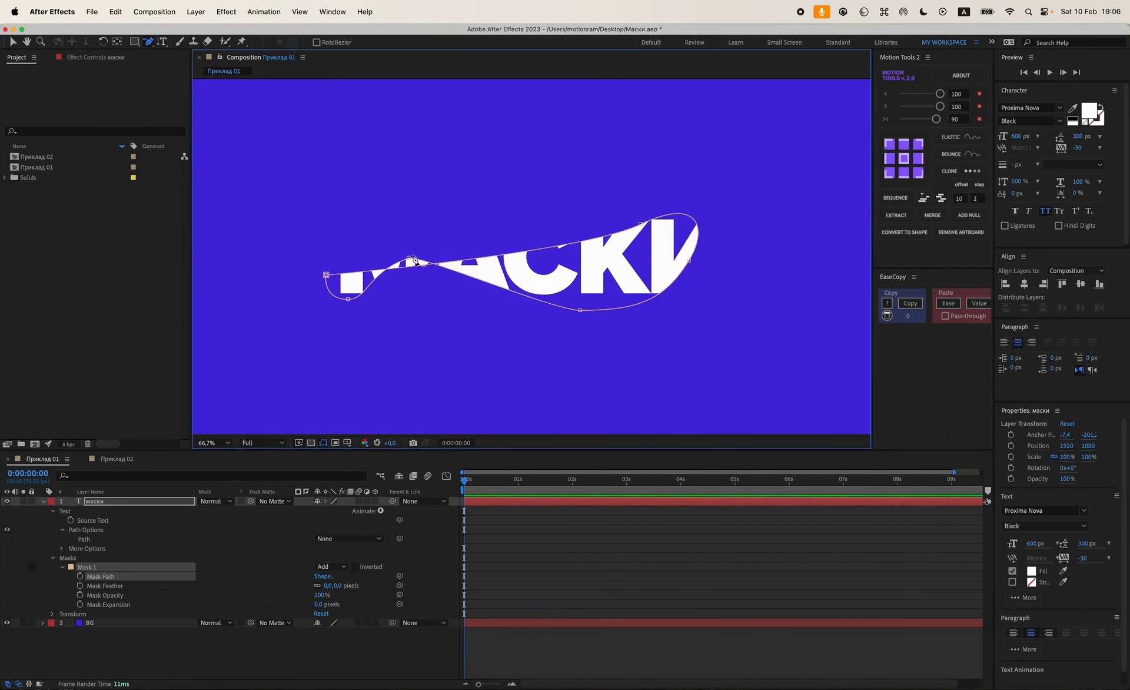
pyautogui.click(409, 257)
pyautogui.press('super+z')
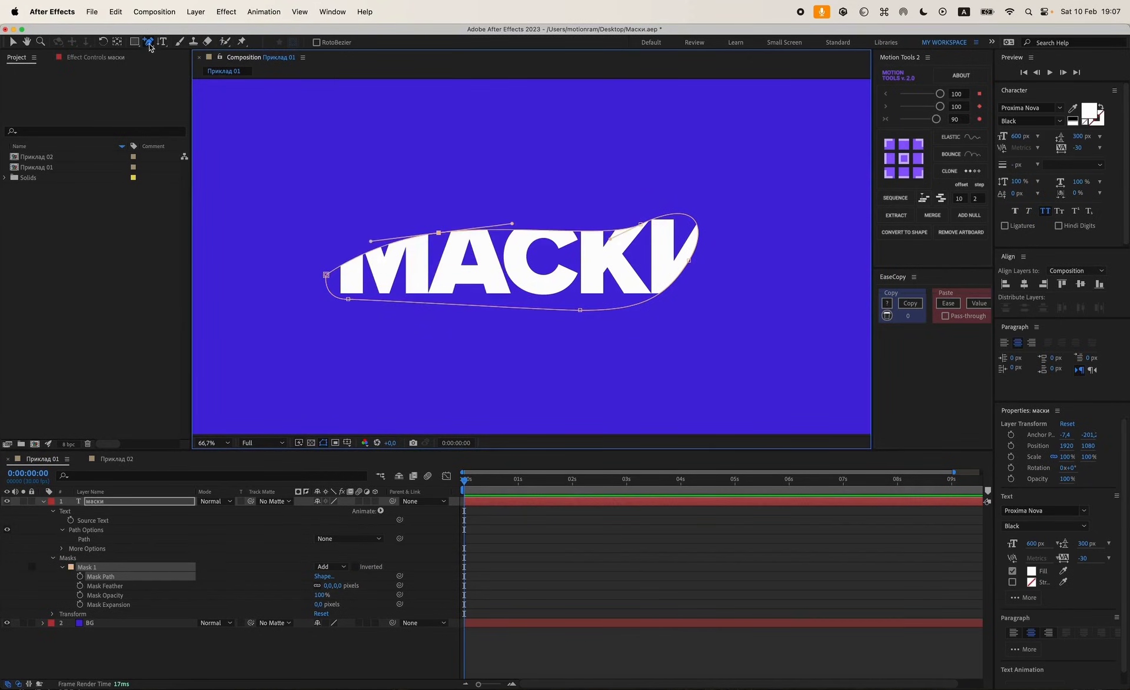
# Drag a Bézier handle to arc the mask's top-right edge above the letters.
pyautogui.moveTo(149, 46); pyautogui.dragTo(150, 49)
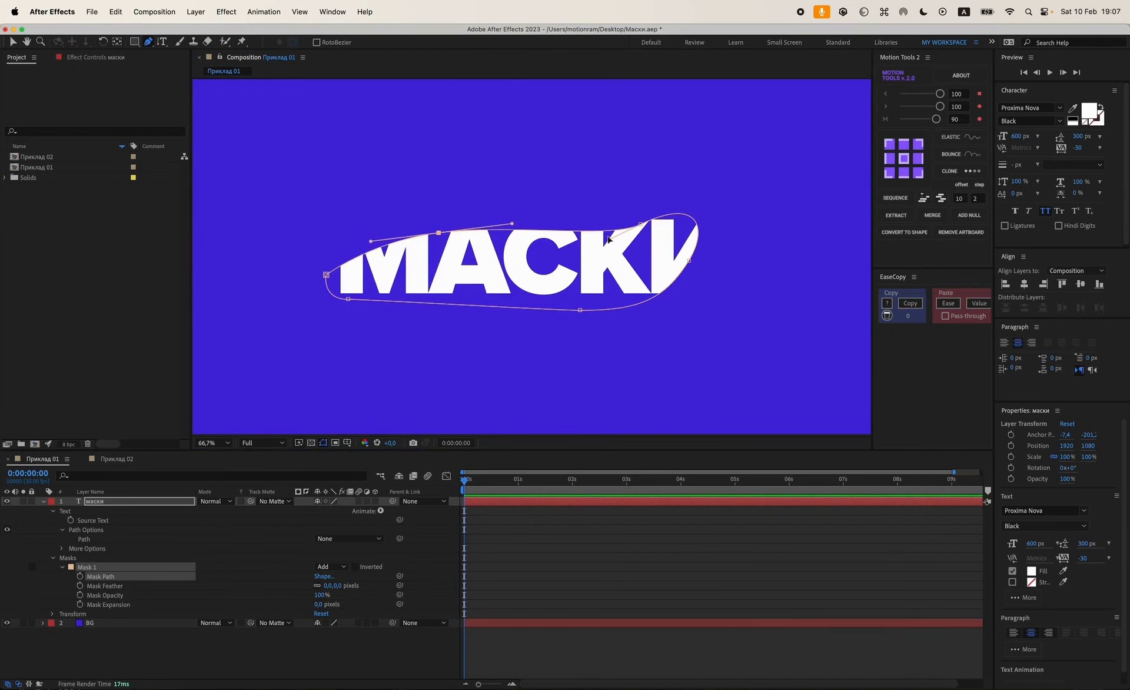
pyautogui.moveTo(610, 244); pyautogui.dragTo(596, 216)
pyautogui.click(148, 41)
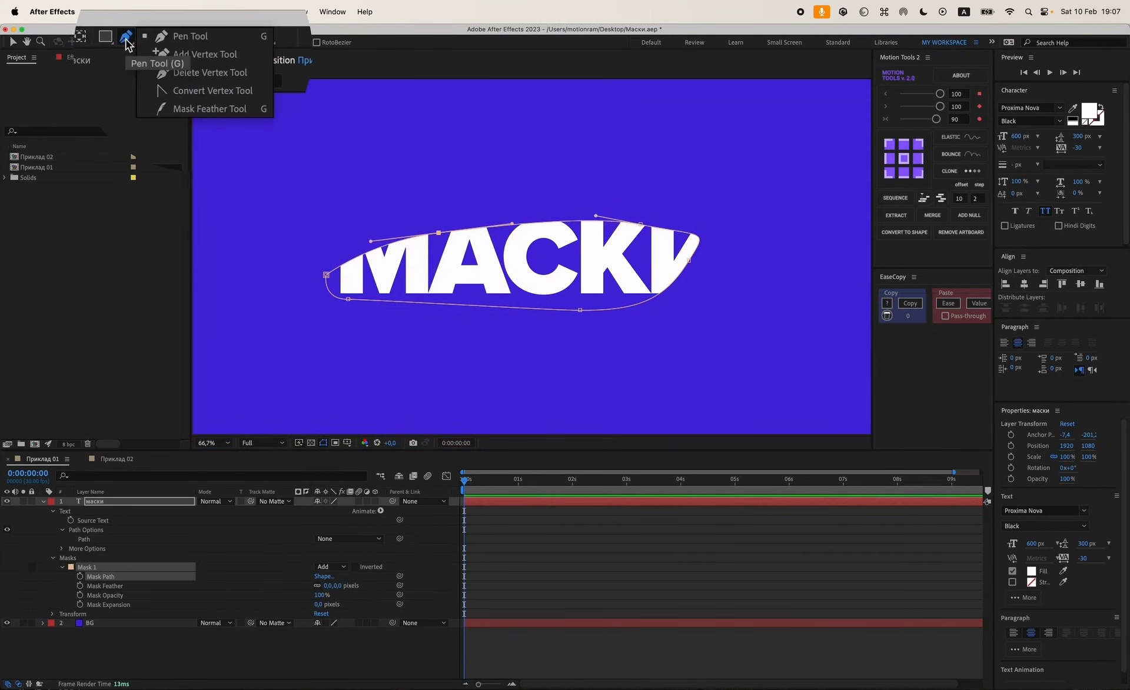
# Marquee-select the mask's left vertices and move them up and to the left.
pyautogui.click(181, 92)
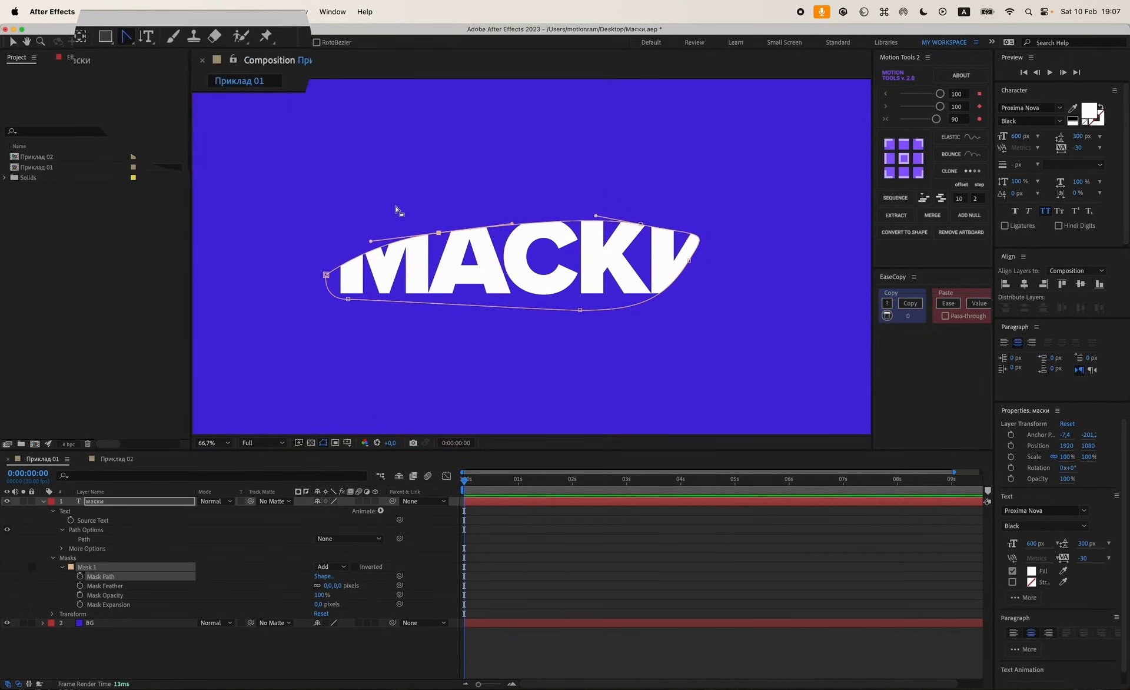
pyautogui.press('v')
pyautogui.click(439, 532)
pyautogui.click(105, 582)
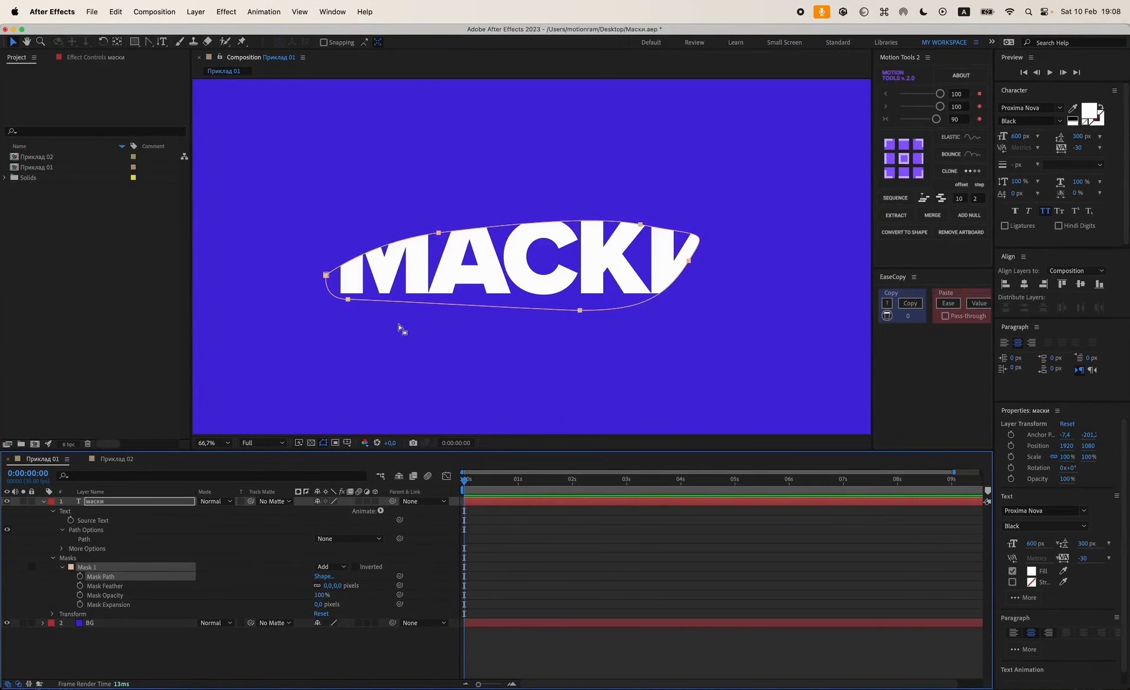
pyautogui.press('v')
pyautogui.moveTo(378, 325)
pyautogui.mouseDown()
pyautogui.moveTo(335, 295)
pyautogui.moveTo(363, 313)
pyautogui.mouseUp()
pyautogui.moveTo(312, 259); pyautogui.dragTo(387, 338)
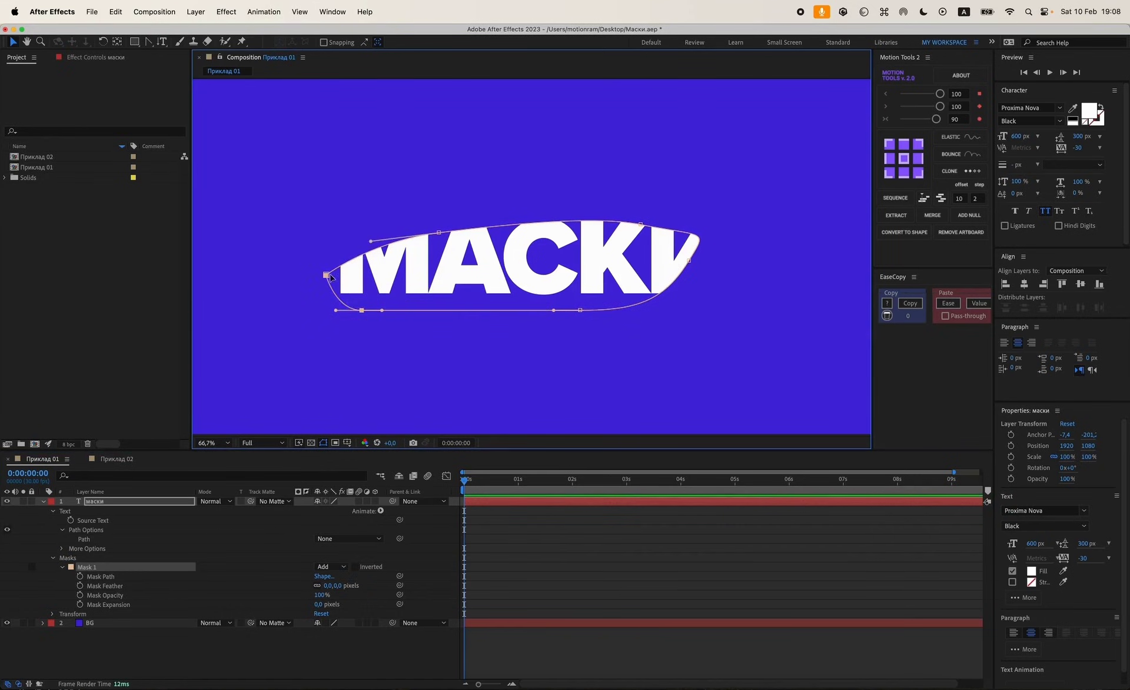
pyautogui.moveTo(331, 278); pyautogui.dragTo(356, 257)
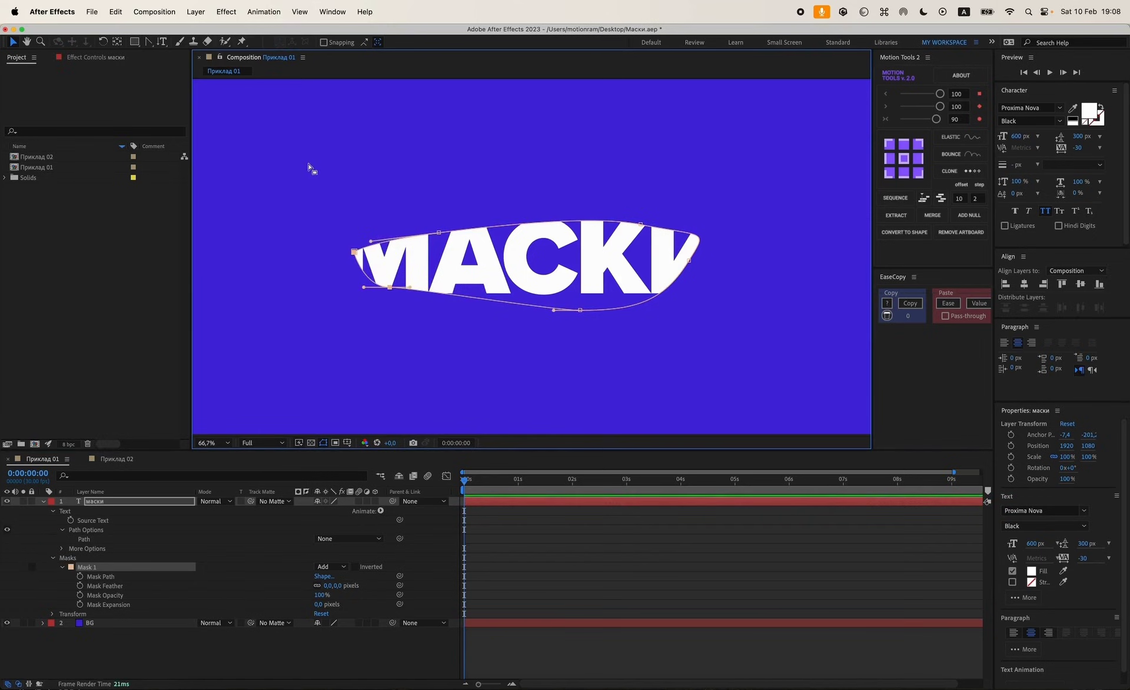
# Select all mask vertices and toggle them to sharp corners and back to smooth curves.
pyautogui.moveTo(304, 157); pyautogui.dragTo(725, 342)
pyautogui.click(149, 43)
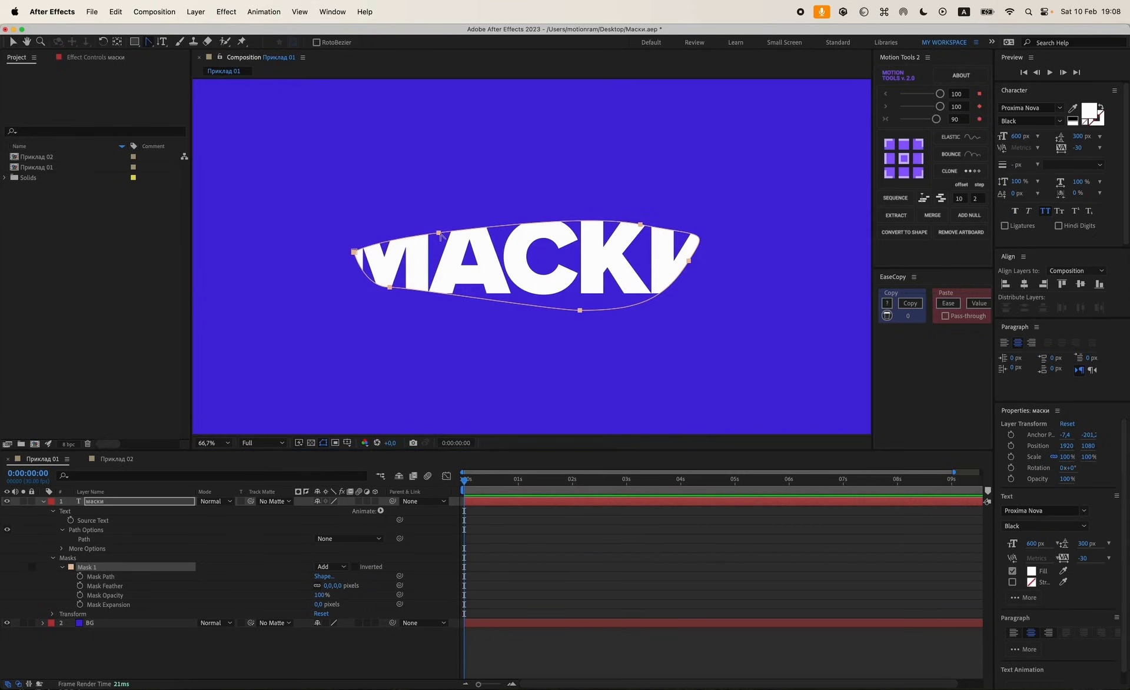
pyautogui.click(439, 234)
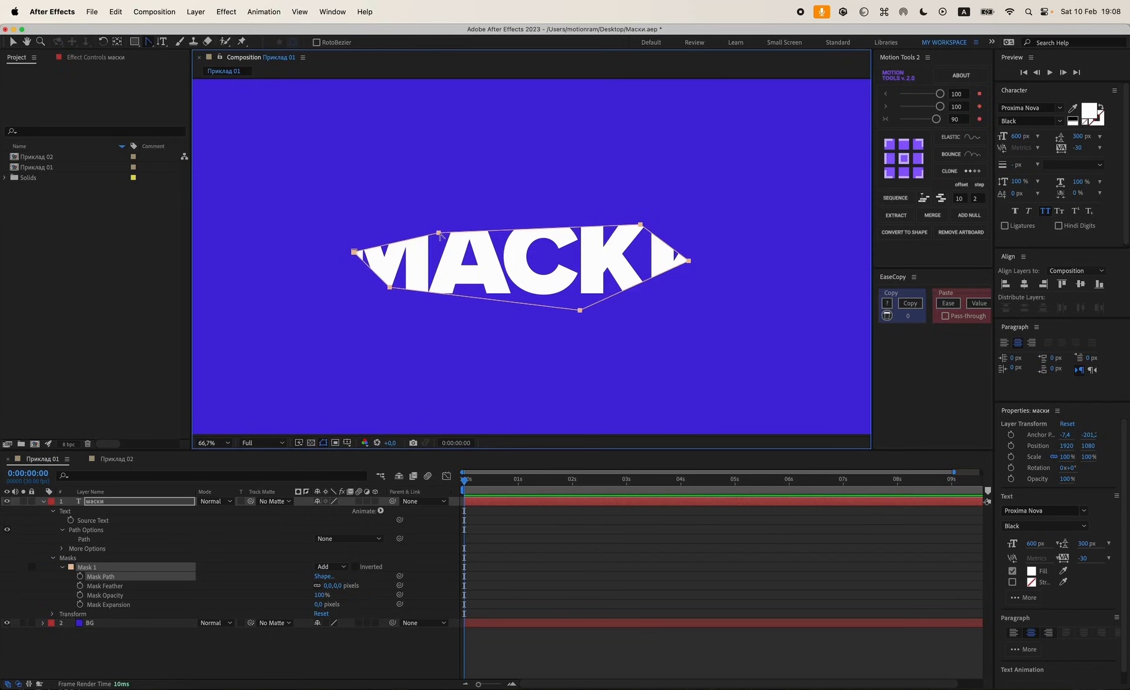
pyautogui.click(439, 234)
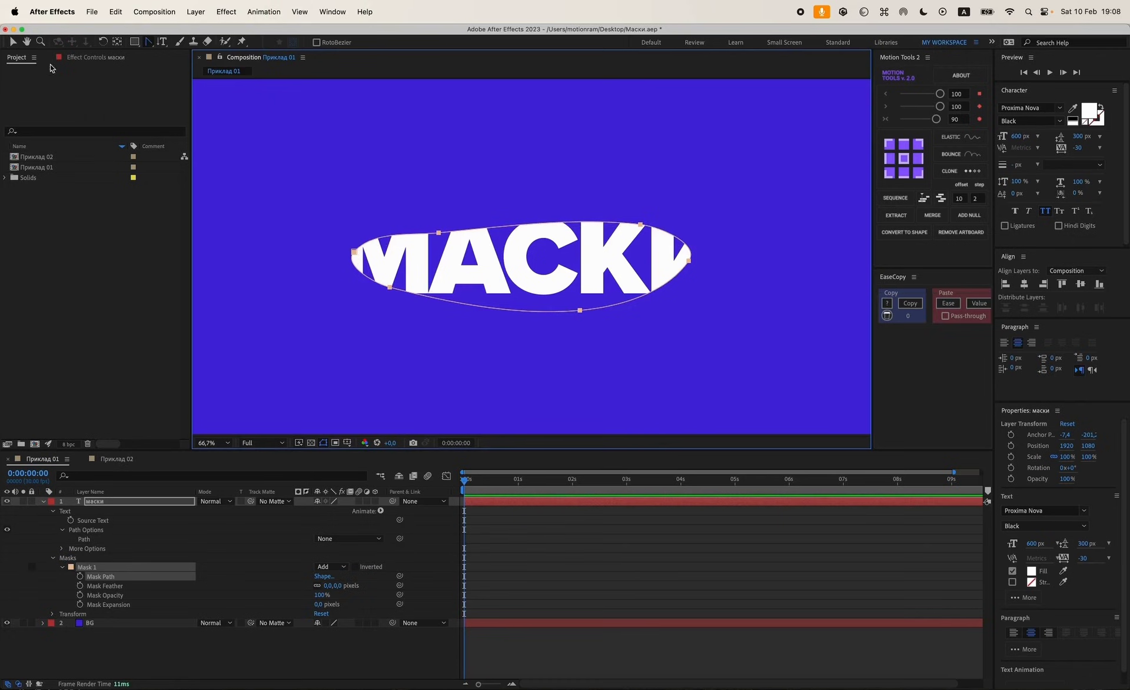
# Move the top mask vertex and adjust its handles to taper the curve over the М.
pyautogui.press('v')
pyautogui.click(439, 233)
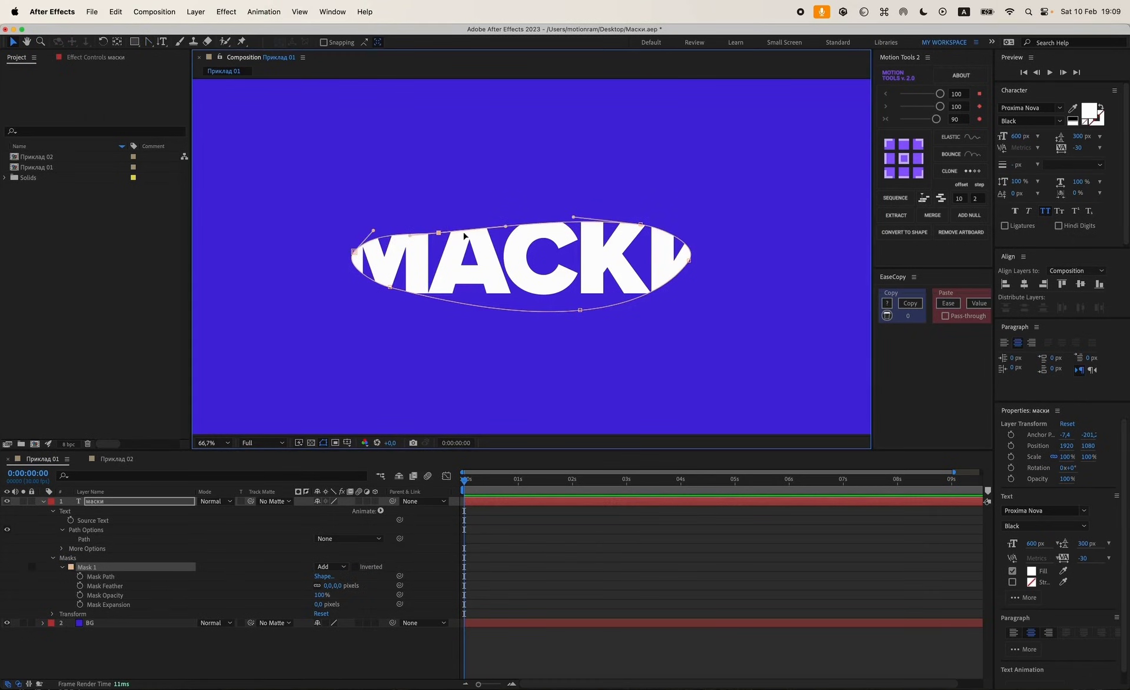
pyautogui.moveTo(441, 233); pyautogui.dragTo(442, 190)
pyautogui.moveTo(510, 185); pyautogui.dragTo(539, 216)
pyautogui.moveTo(442, 190); pyautogui.dragTo(417, 266)
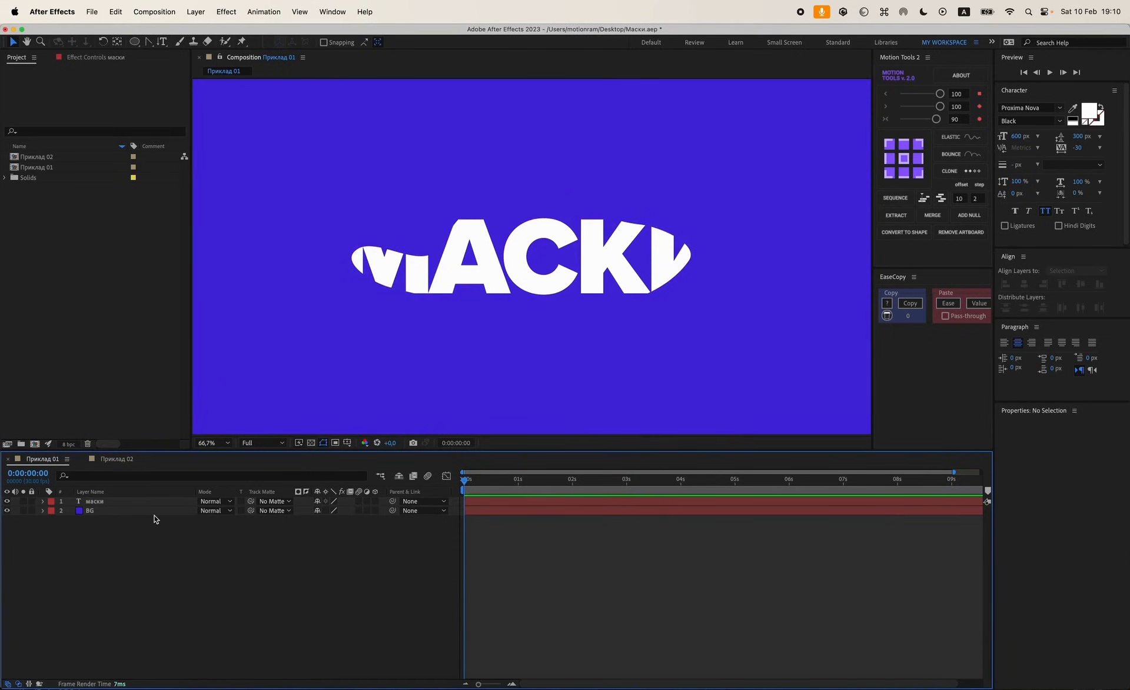
# Show the маски layer's masks with M and select Mask 1's Mask Path property.
pyautogui.click(119, 503)
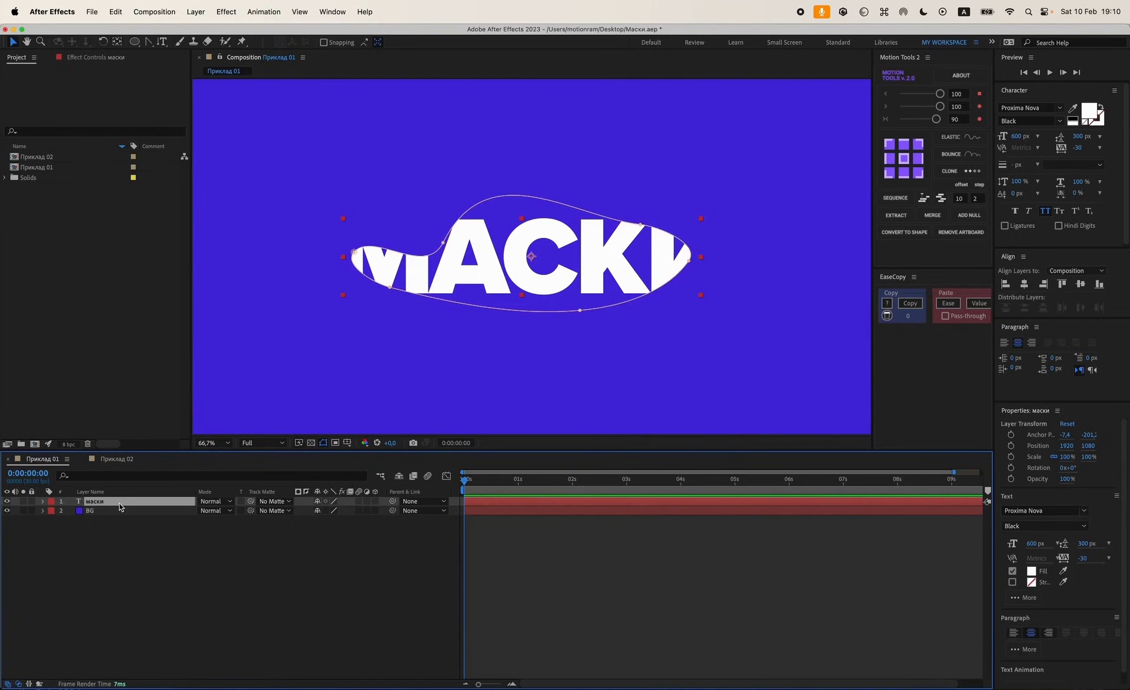
pyautogui.press('m')
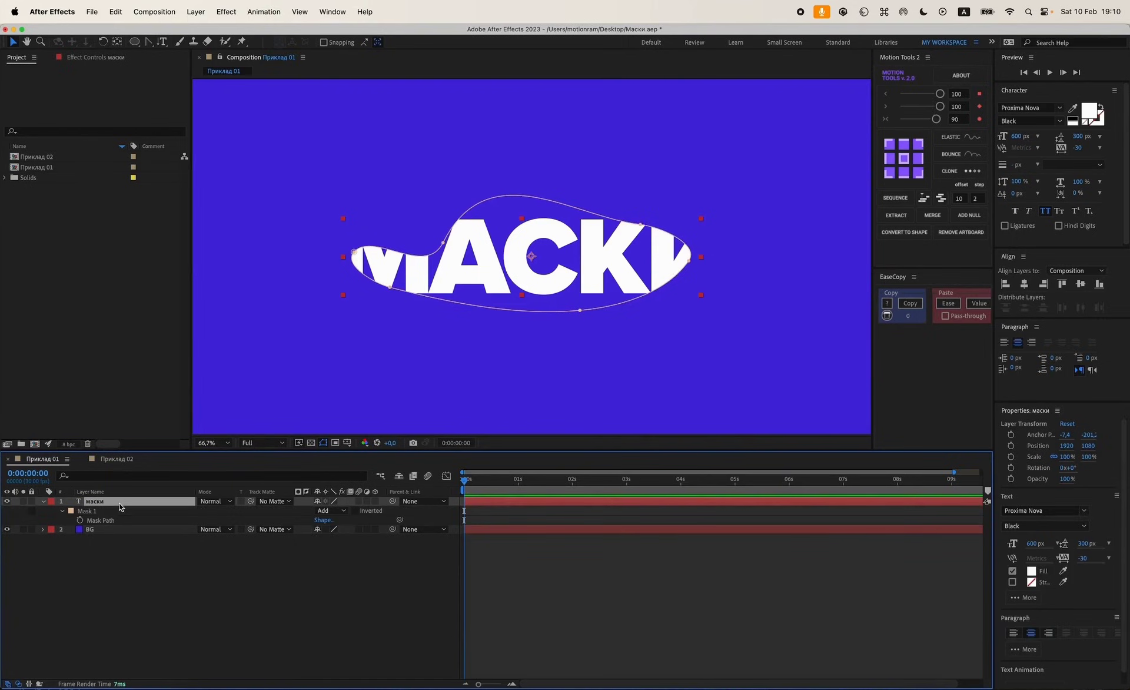
pyautogui.click(88, 512)
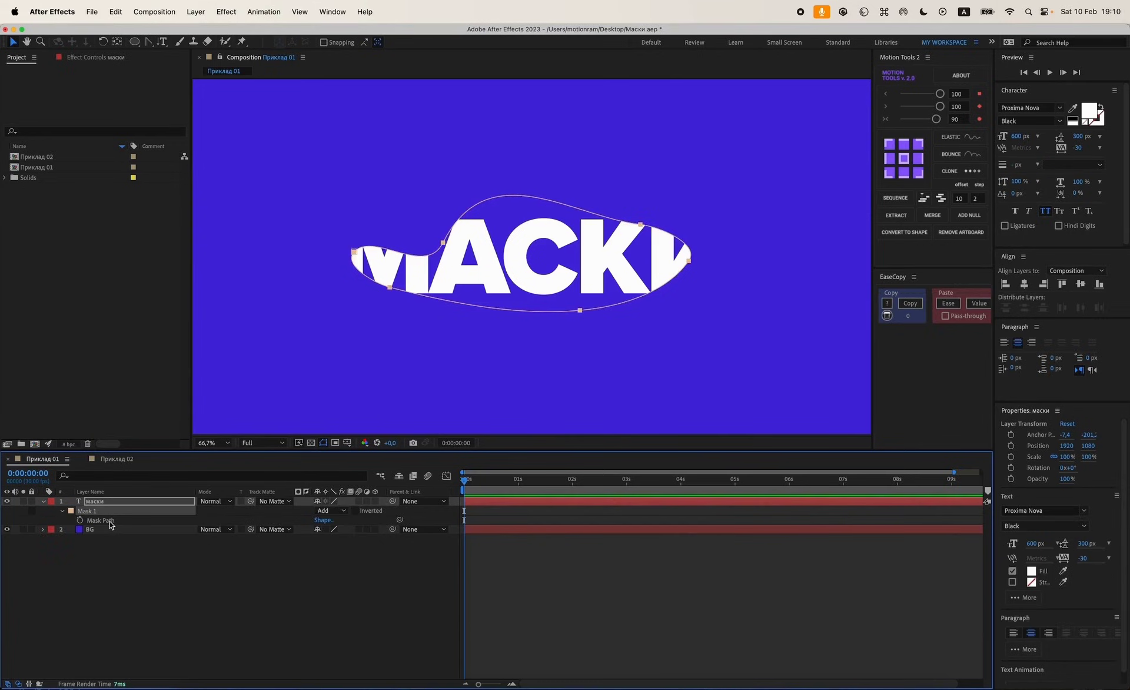
pyautogui.click(109, 522)
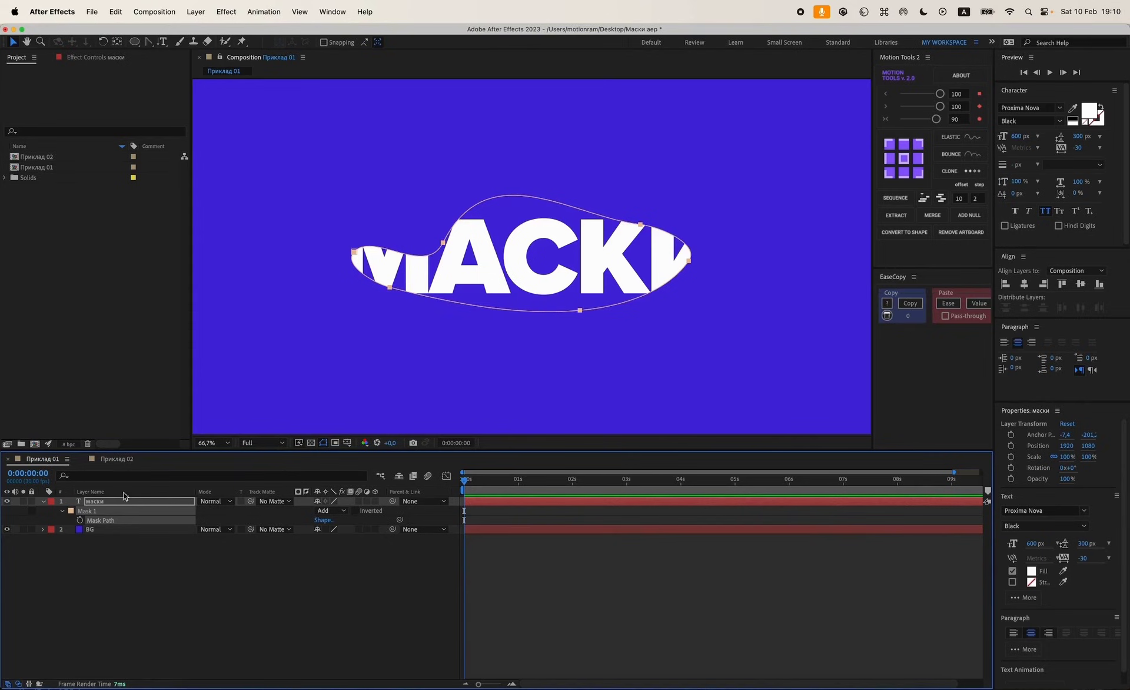
# Move the маски text to 2070, 1206 and slide the letters behind the mask with Pan Behind.
pyautogui.click(471, 274)
pyautogui.moveTo(472, 275); pyautogui.dragTo(547, 278)
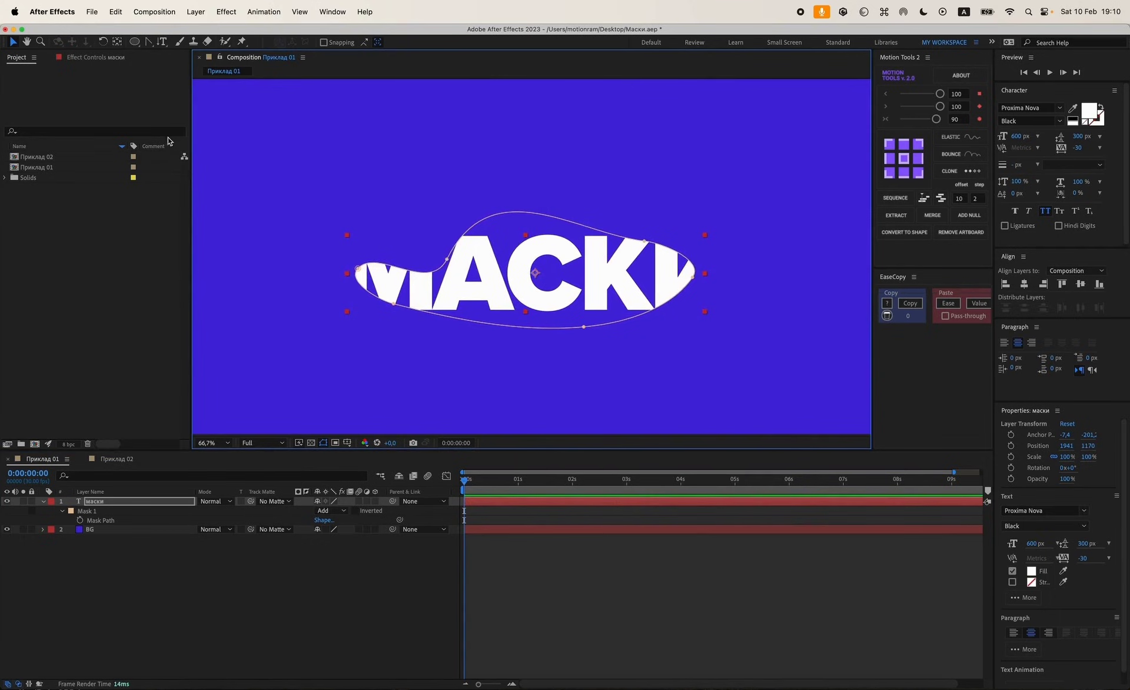
pyautogui.click(118, 42)
pyautogui.moveTo(511, 273); pyautogui.dragTo(538, 280)
# Deselect the text layer and fit the composition view up to 100%.
pyautogui.click(408, 556)
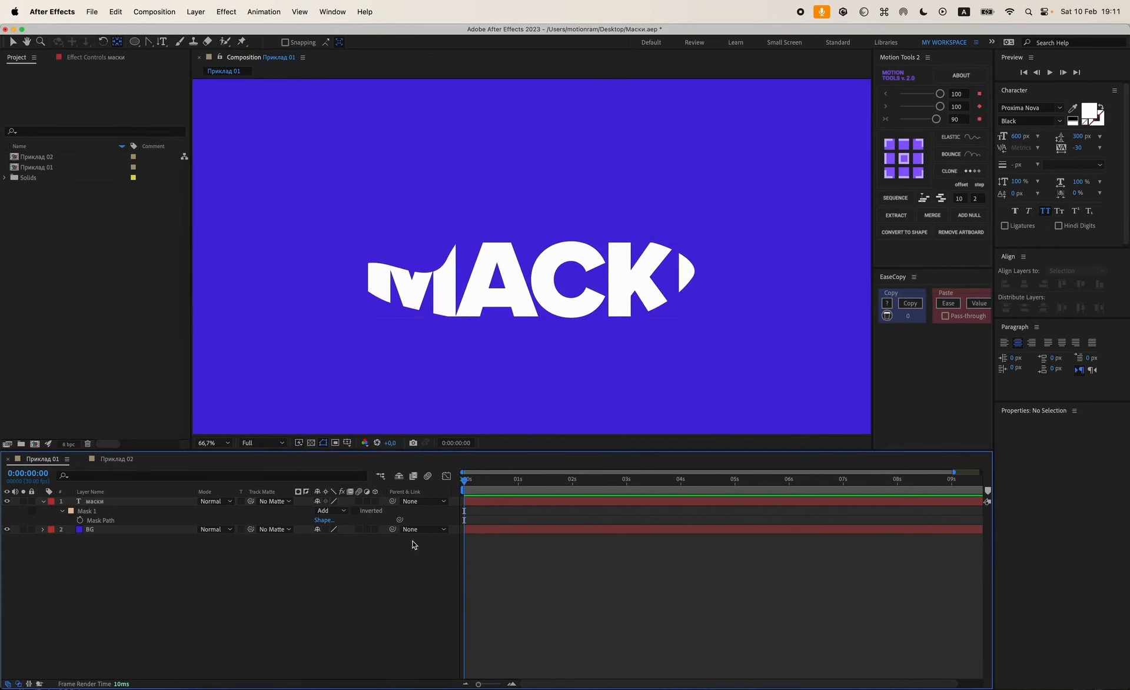
pyautogui.press('c')
pyautogui.press('v')
pyautogui.press(',')
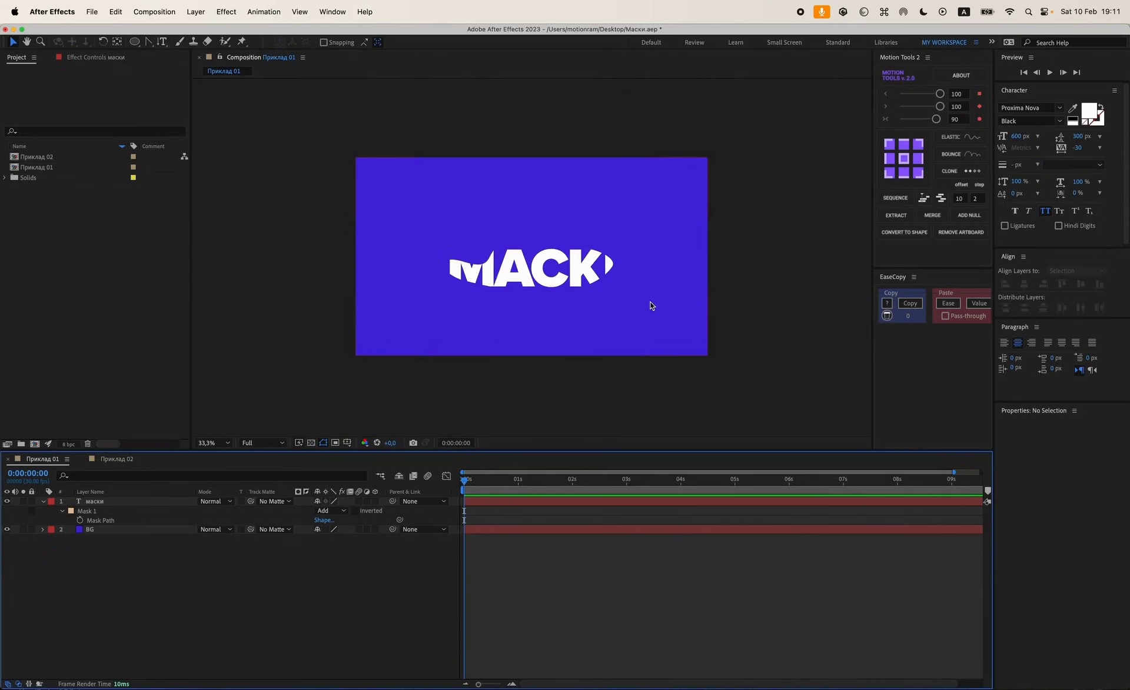
pyautogui.click(218, 443)
pyautogui.click(226, 462)
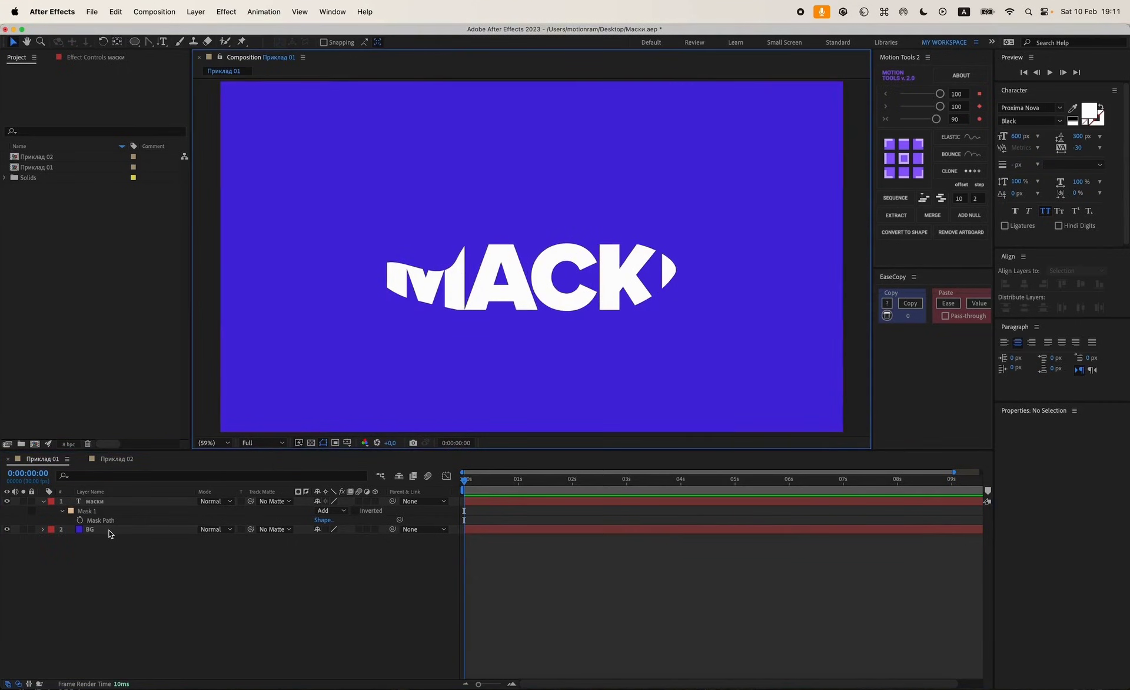
pyautogui.press('super')
# Select the BG layer and choose the Ellipse Tool.
pyautogui.click(101, 532)
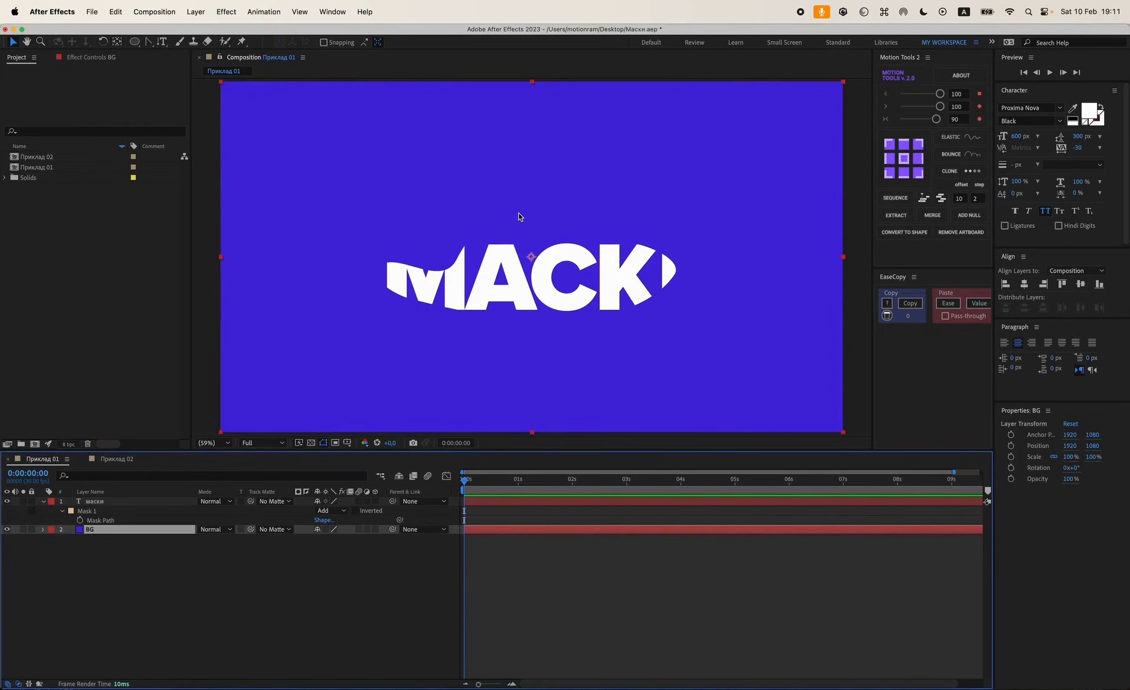
pyautogui.click(136, 43)
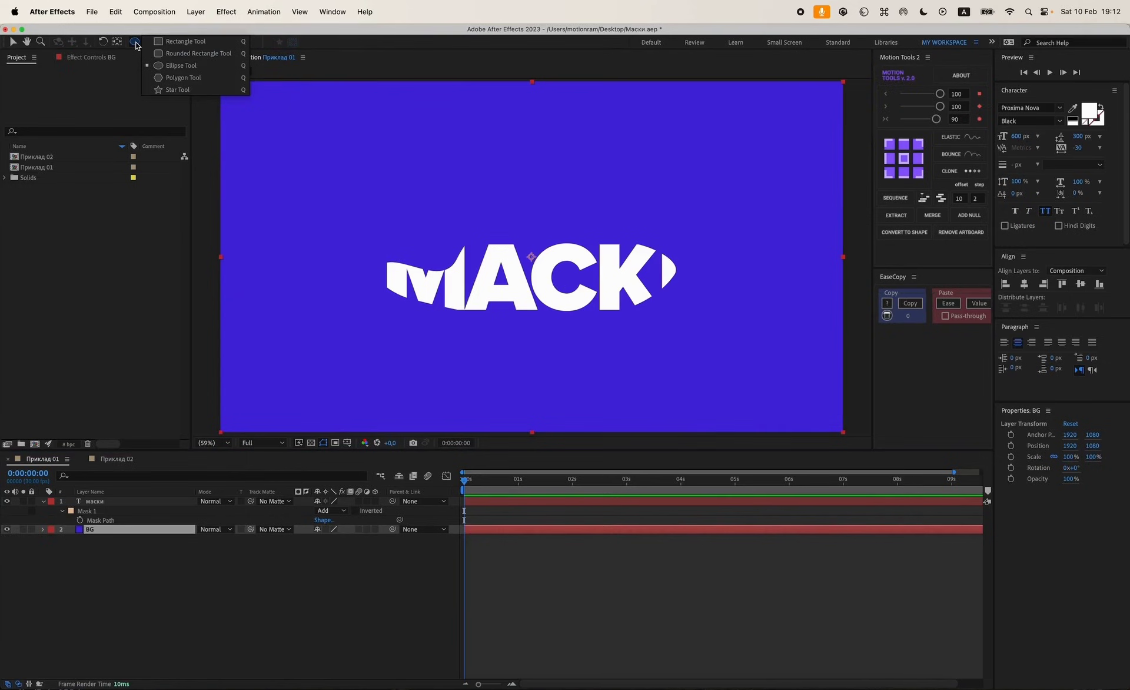
pyautogui.click(168, 66)
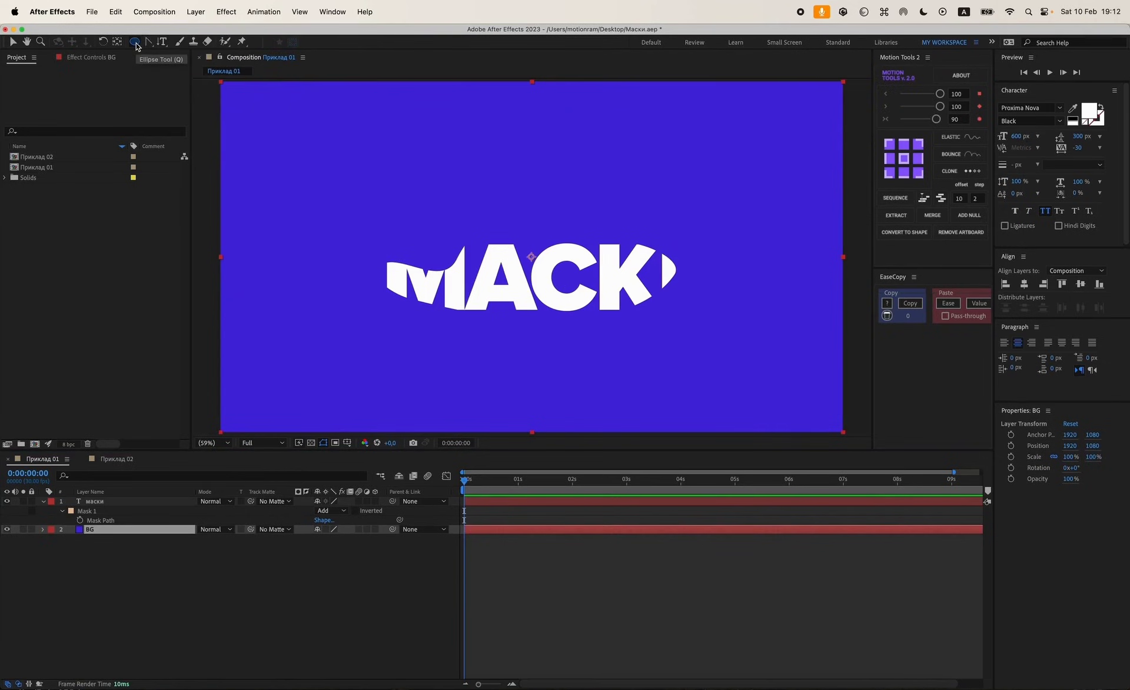
# Add a full-frame ellipse mask to BG, toggling Inverted on and off and setting mode to None.
pyautogui.doubleClick(134, 42)
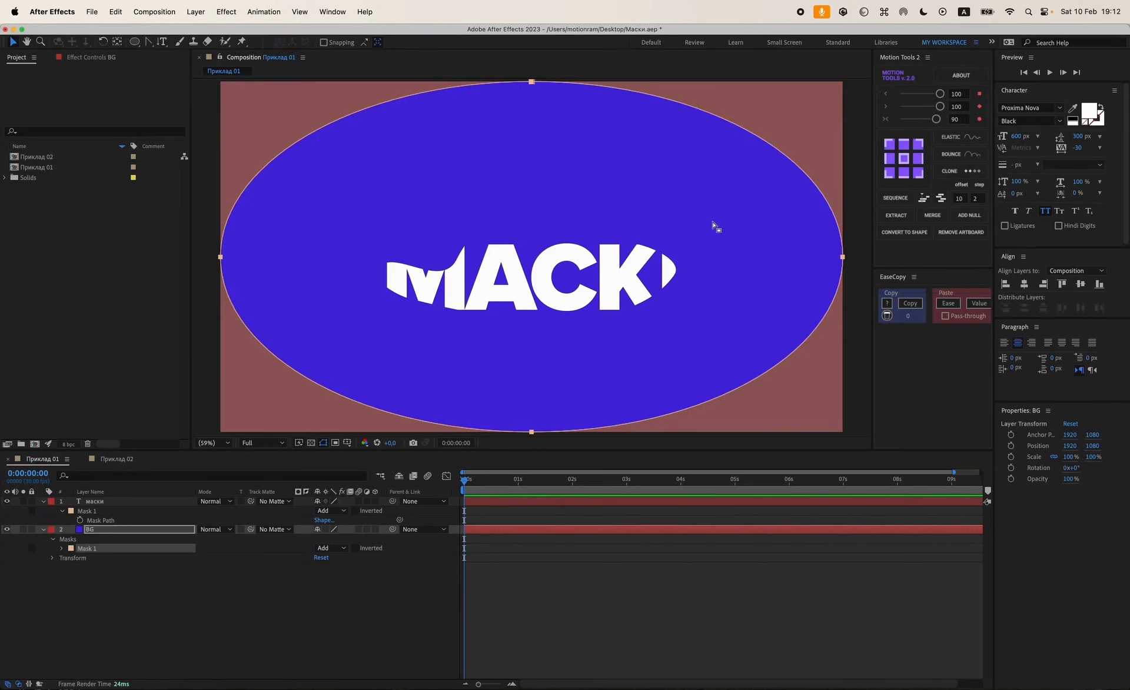
pyautogui.click(570, 324)
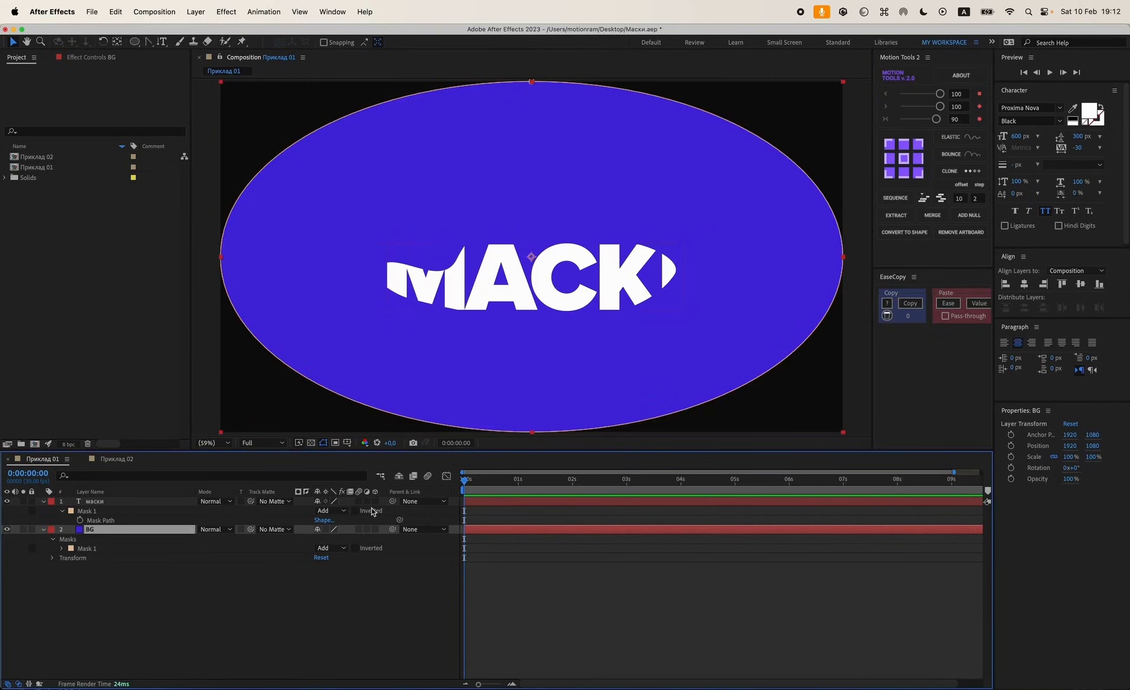
pyautogui.click(356, 549)
pyautogui.click(356, 548)
pyautogui.click(376, 571)
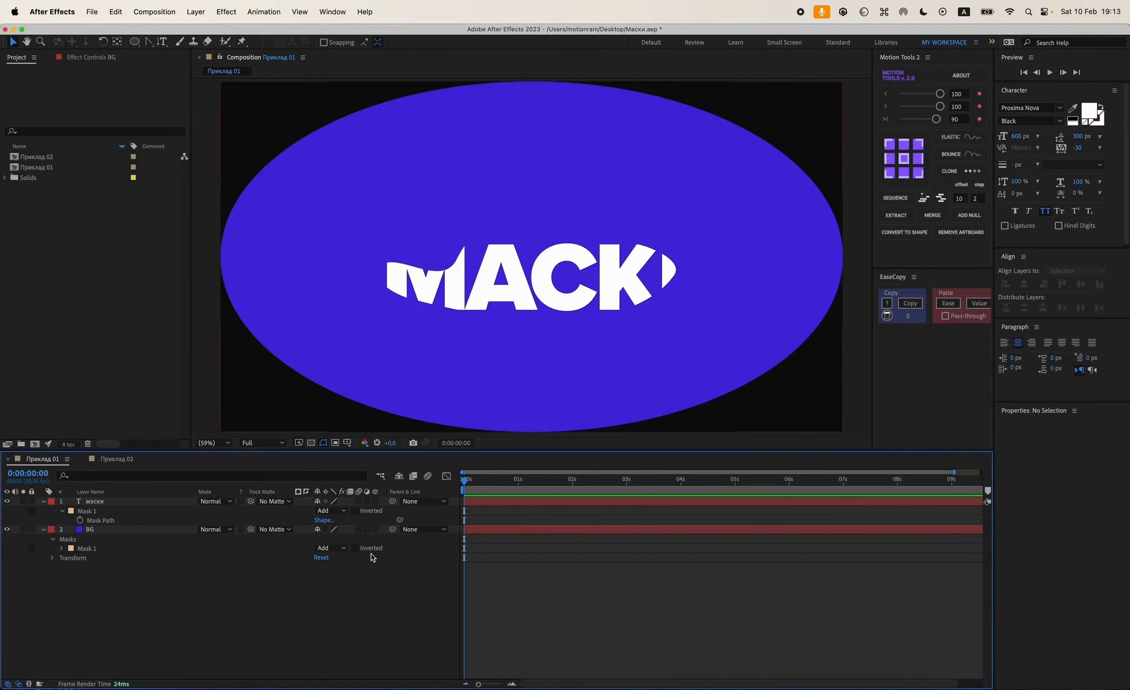
pyautogui.click(328, 554)
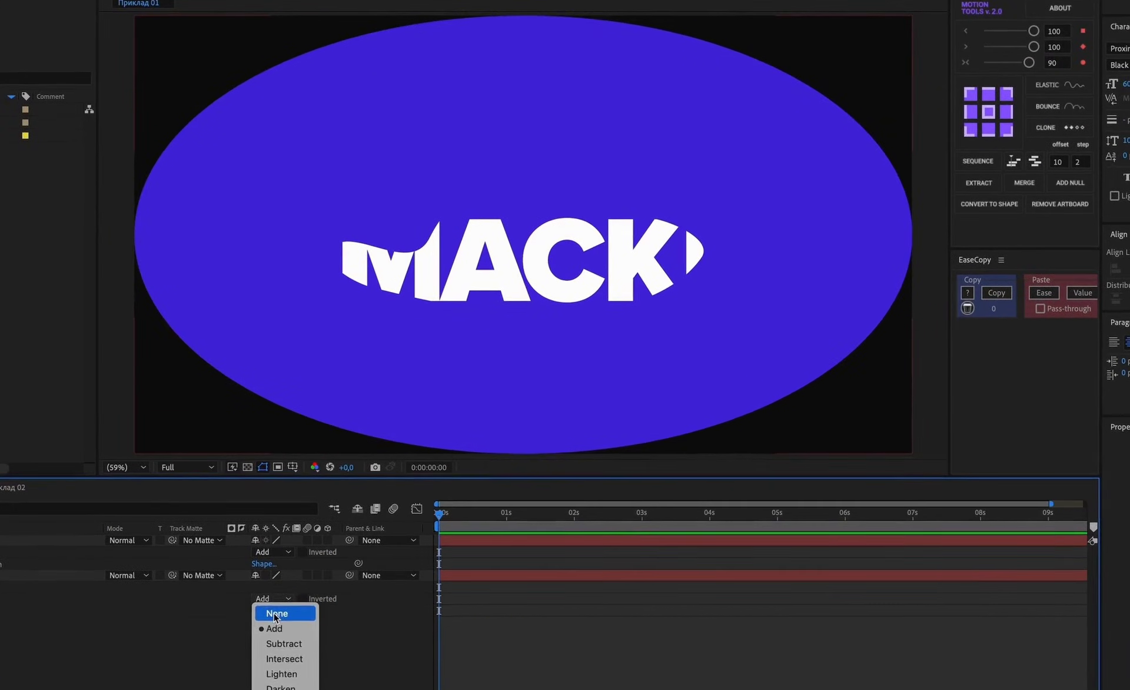
pyautogui.click(334, 564)
pyautogui.click(275, 618)
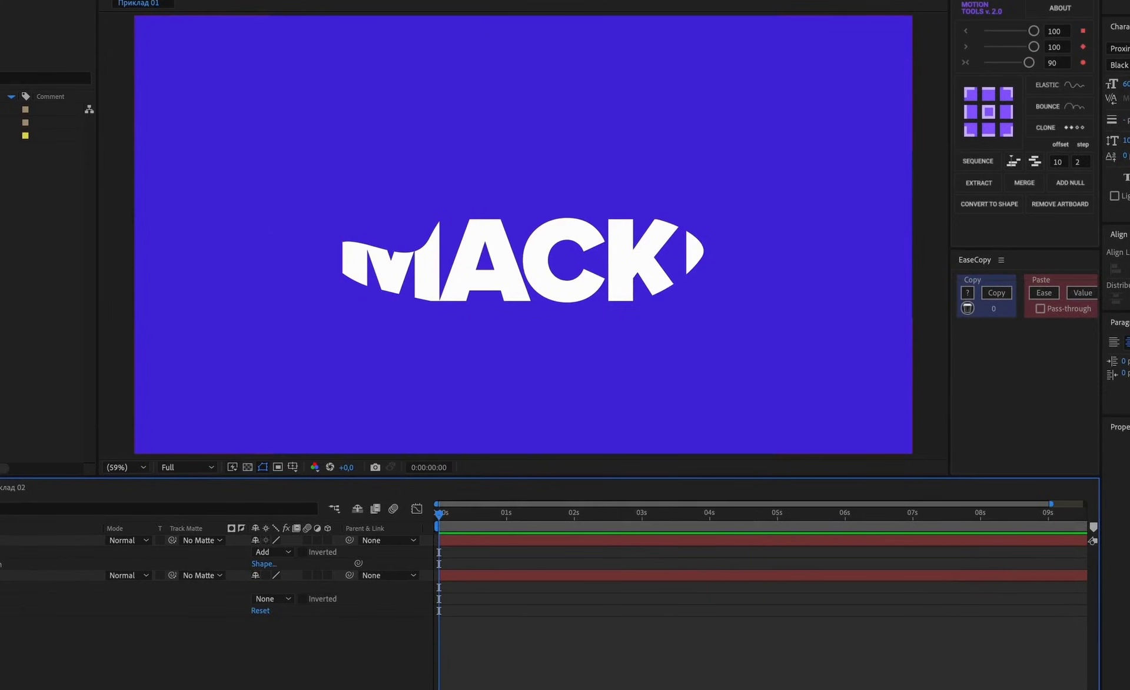
# Try moving the BG ellipse mask and its top vertex, then undo the edits.
pyautogui.click(53, 575)
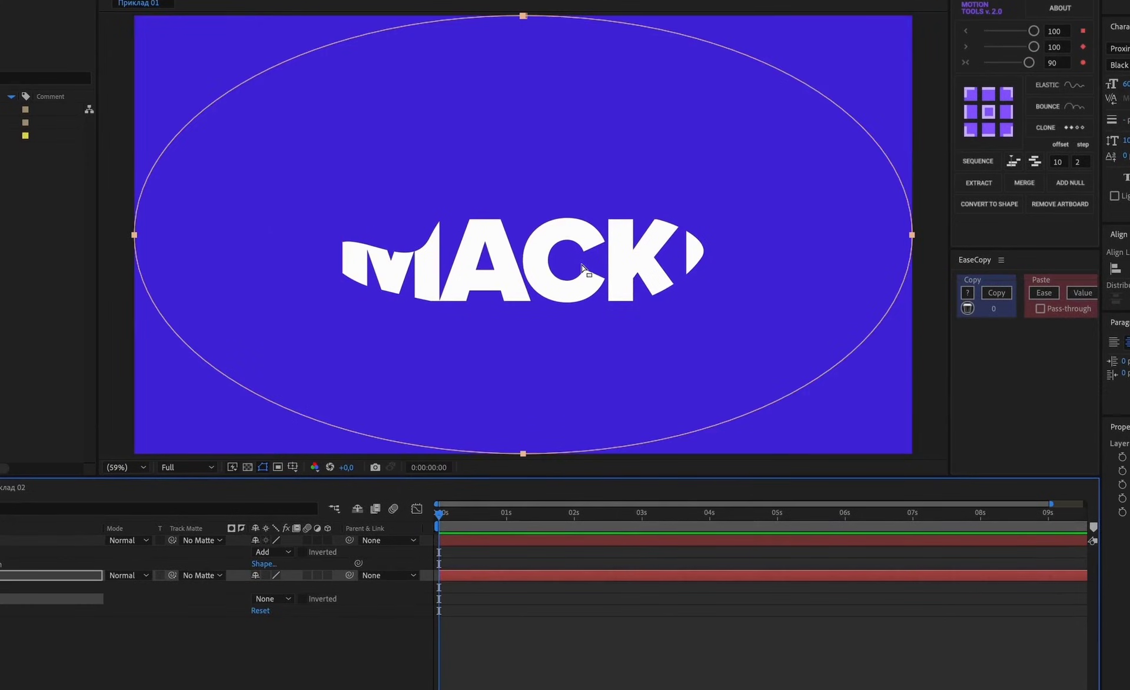
pyautogui.moveTo(523, 17); pyautogui.dragTo(506, 101)
pyautogui.moveTo(523, 49); pyautogui.dragTo(507, 27)
pyautogui.hotkey('ctrl', 'z')
pyautogui.hotkey('ctrl', 'z')
pyautogui.hotkey('ctrl', 'z')
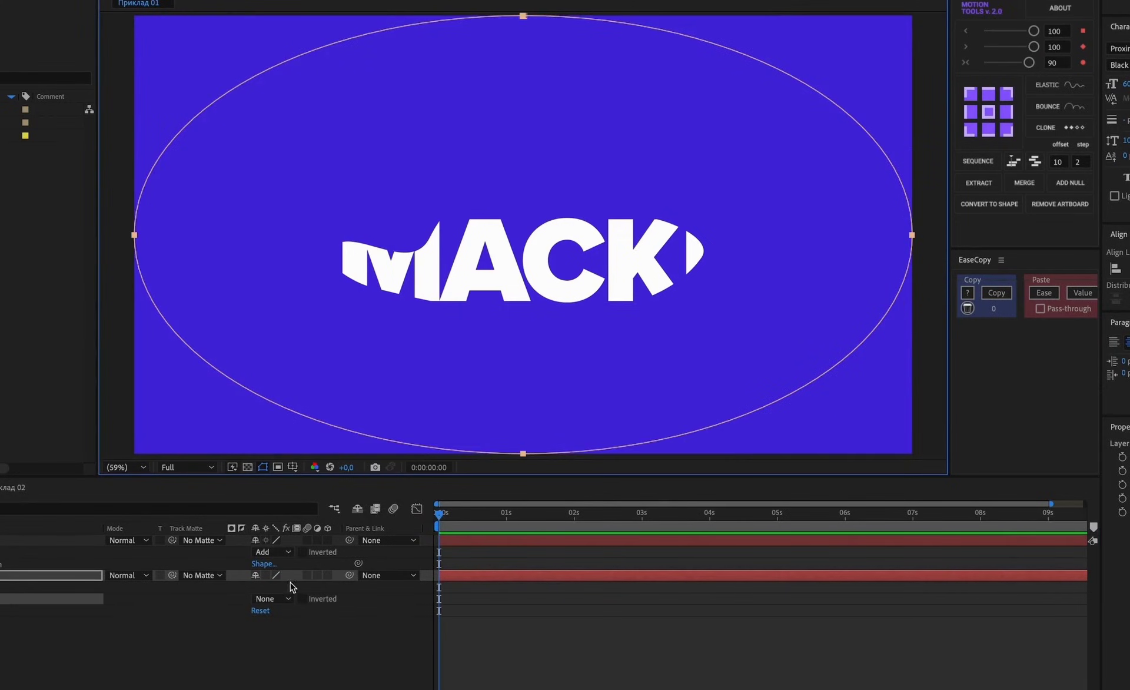
# Set the BG ellipse mask mode to Subtract and fit the composition in view.
pyautogui.click(272, 598)
pyautogui.click(288, 644)
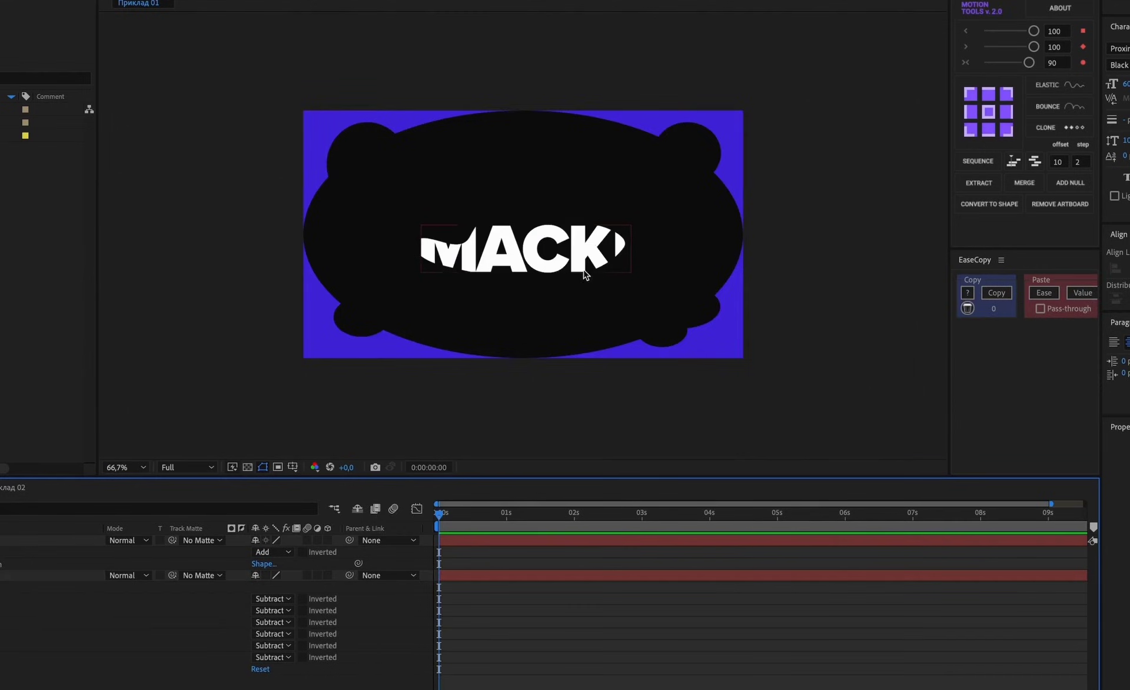
pyautogui.scroll(2, 584, 273)
pyautogui.click(121, 466)
pyautogui.click(144, 482)
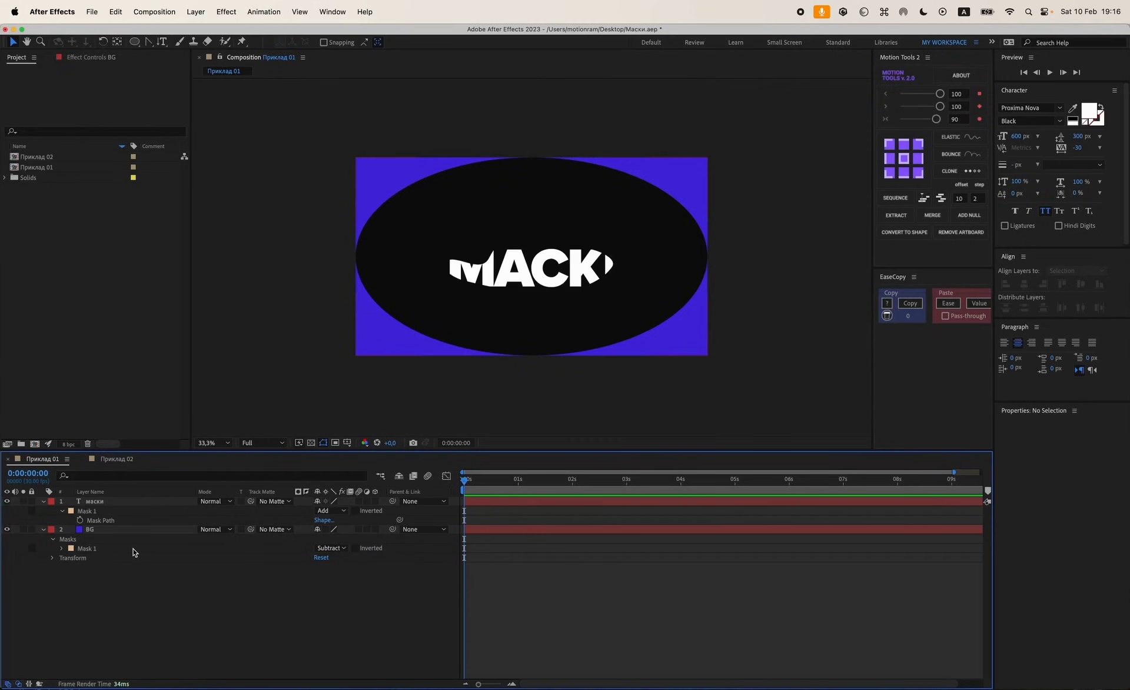
# Drag the BG ellipse mask's points inward to reshape it, then undo back to the full ellipse.
pyautogui.click(134, 550)
pyautogui.click(532, 157)
pyautogui.moveTo(531, 157); pyautogui.dragTo(531, 200)
pyautogui.moveTo(355, 256); pyautogui.dragTo(416, 256)
pyautogui.moveTo(707, 256); pyautogui.dragTo(674, 259)
pyautogui.moveTo(530, 355); pyautogui.dragTo(526, 325)
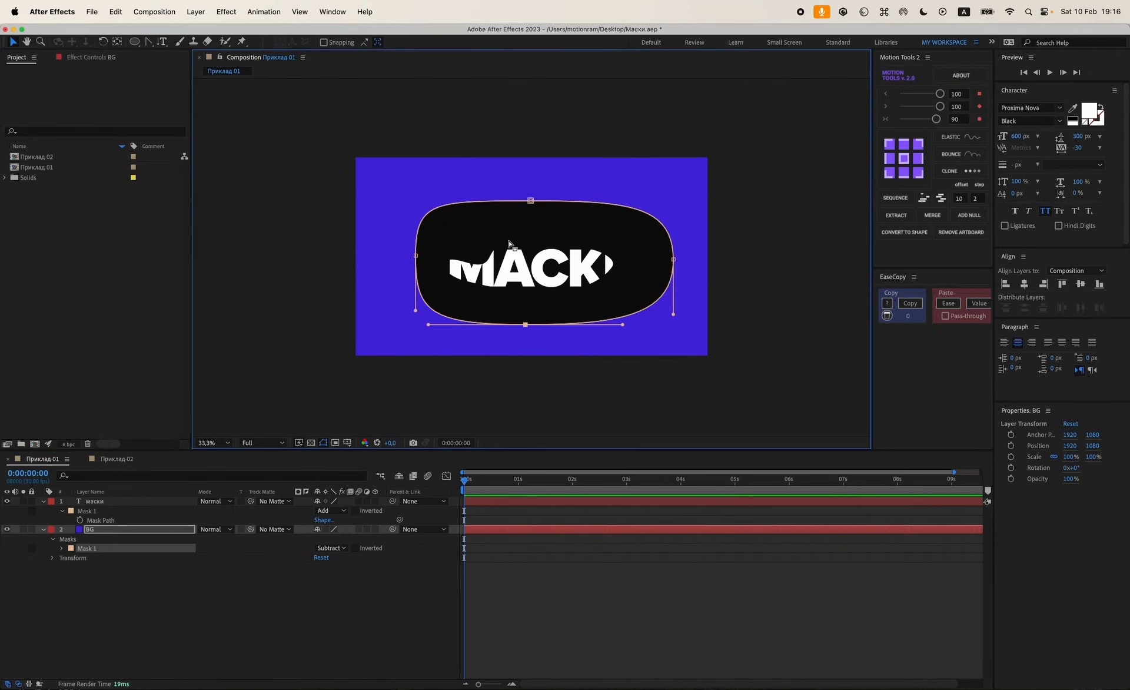
pyautogui.press('super+z')
pyautogui.press('super+z')
pyautogui.press('super+z')
pyautogui.press('super+z')
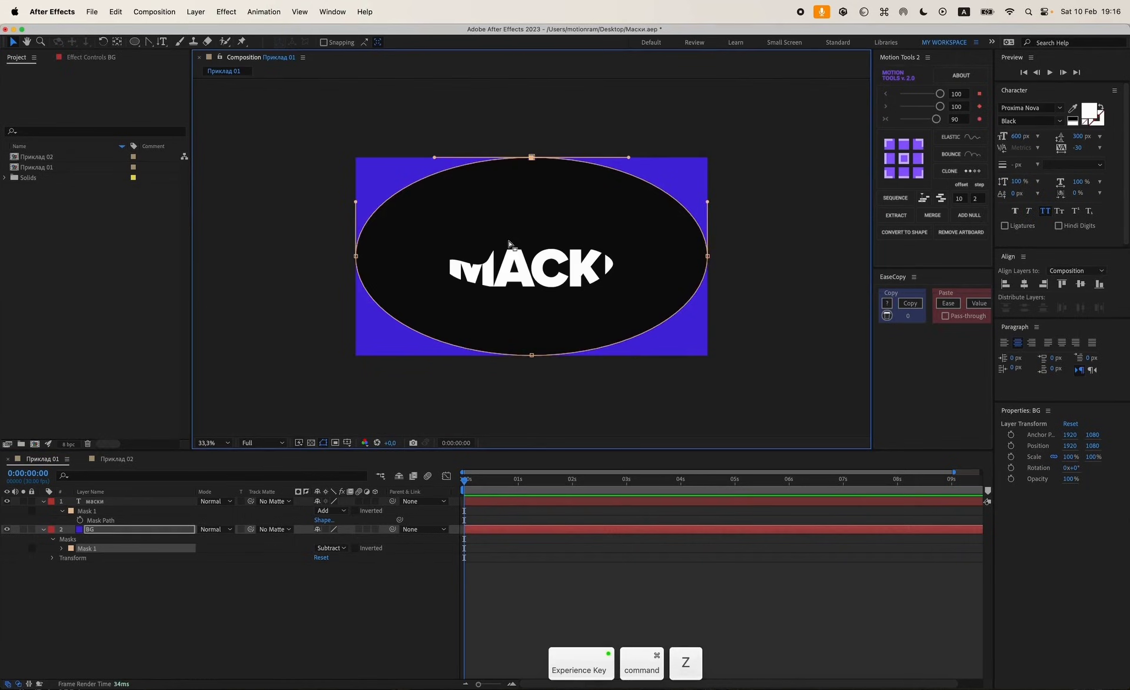
# Scale the whole ellipse mask down proportionally with Free Transform so it frames МАСКИ.
pyautogui.moveTo(305, 115); pyautogui.dragTo(741, 362)
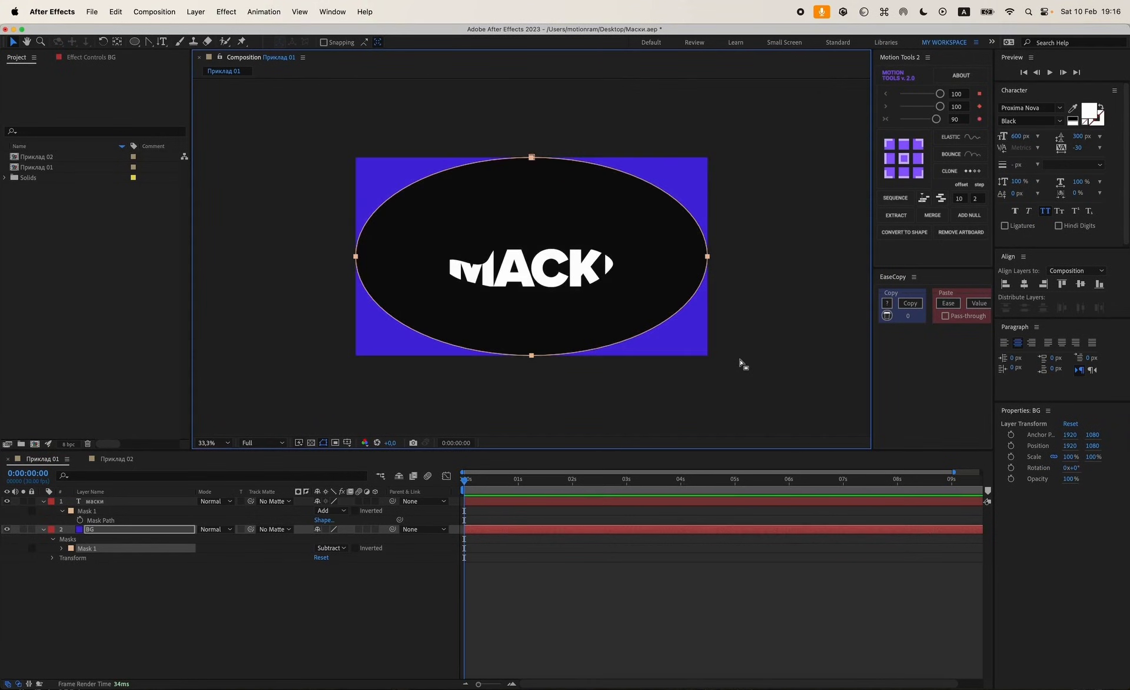
pyautogui.press('super+t')
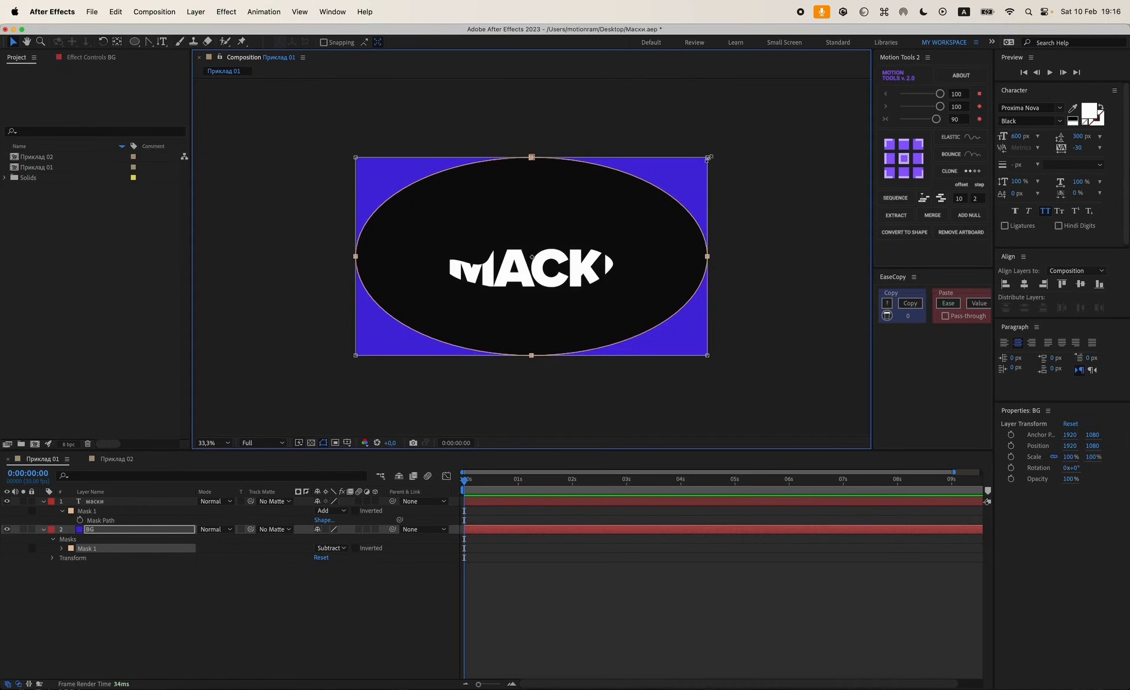
pyautogui.moveTo(708, 158); pyautogui.dragTo(695, 164)
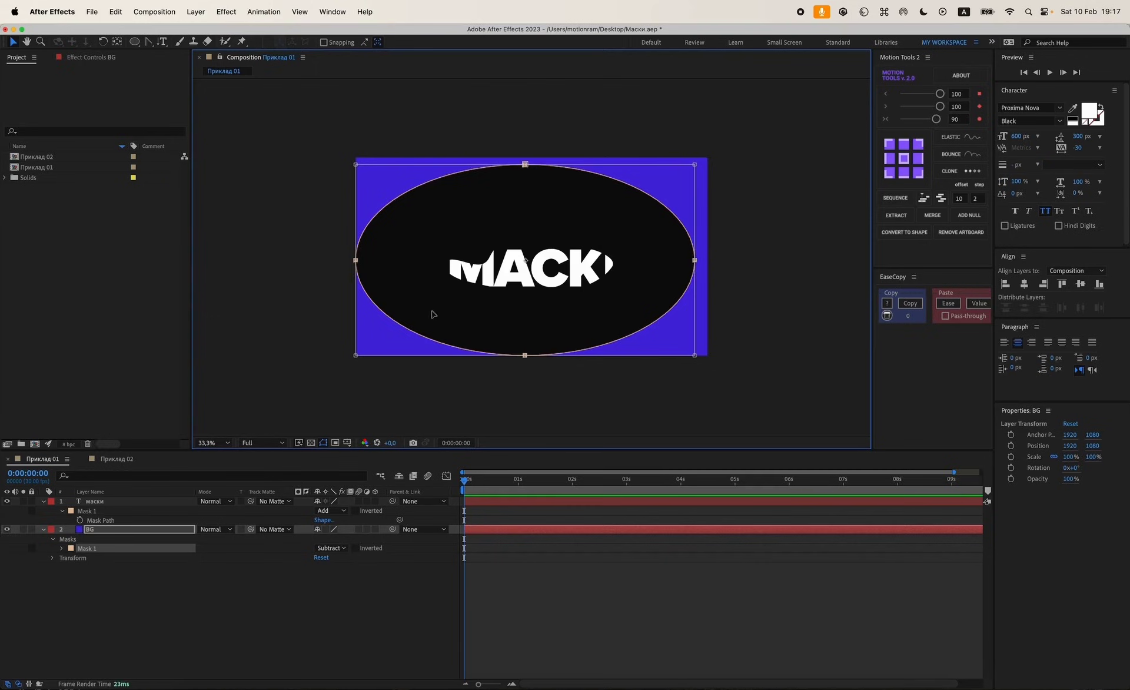
pyautogui.press('shift')
pyautogui.moveTo(355, 356); pyautogui.dragTo(423, 318)
pyautogui.moveTo(689, 171); pyautogui.dragTo(670, 197)
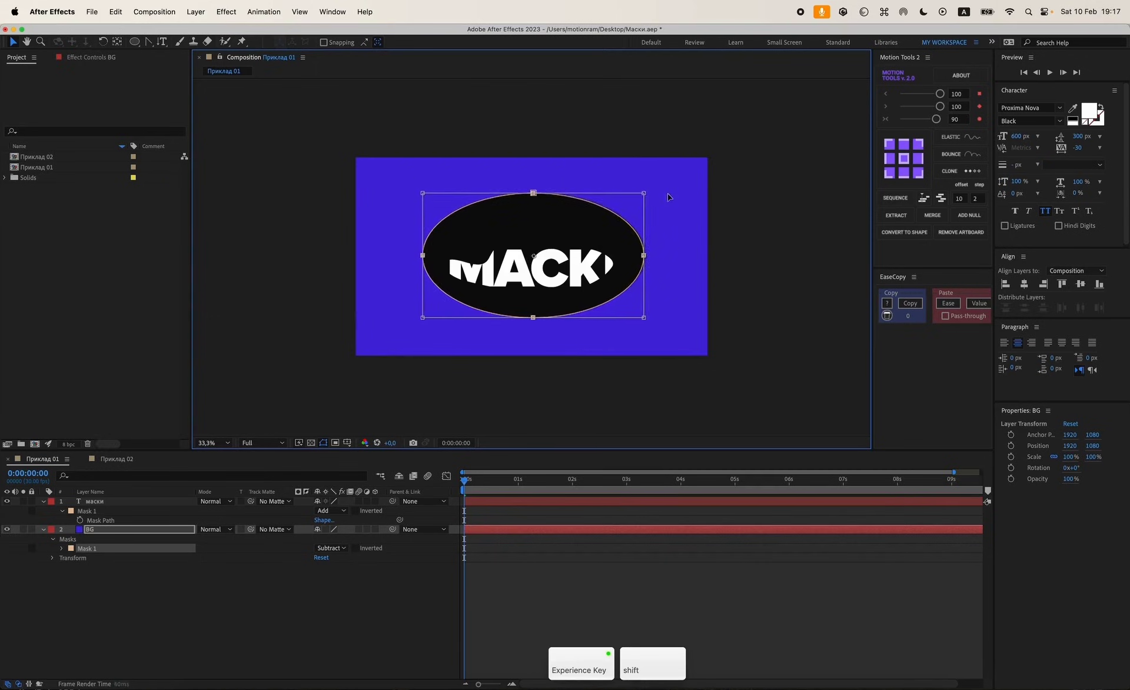
pyautogui.moveTo(529, 230); pyautogui.dragTo(537, 238)
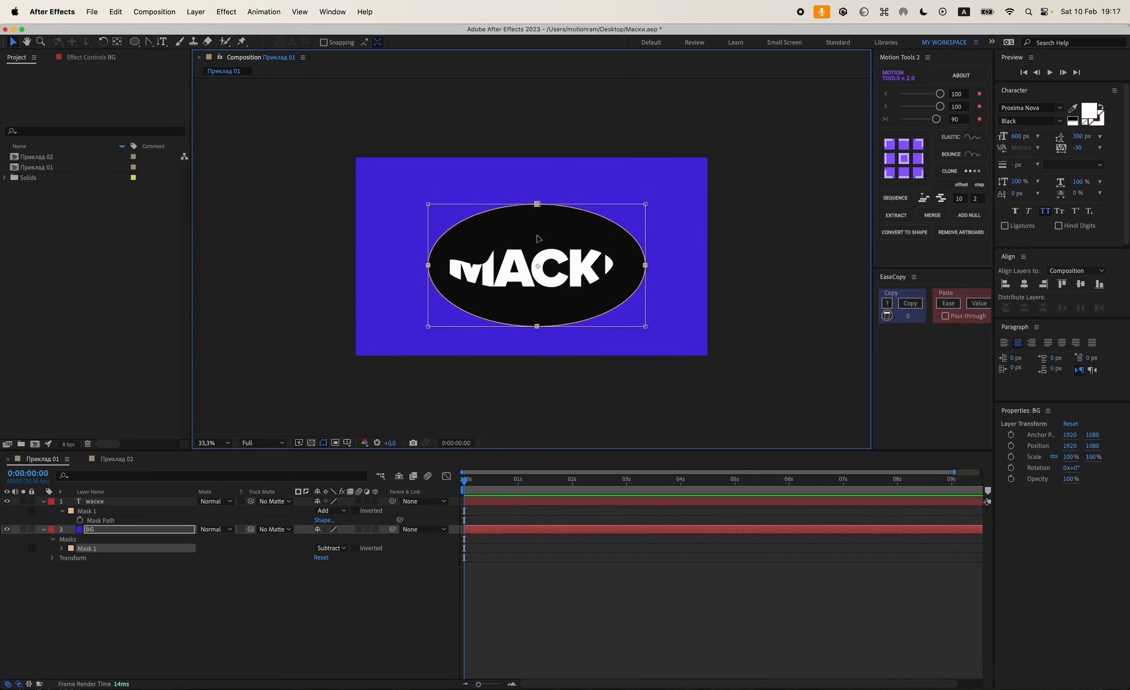
pyautogui.press('Return')
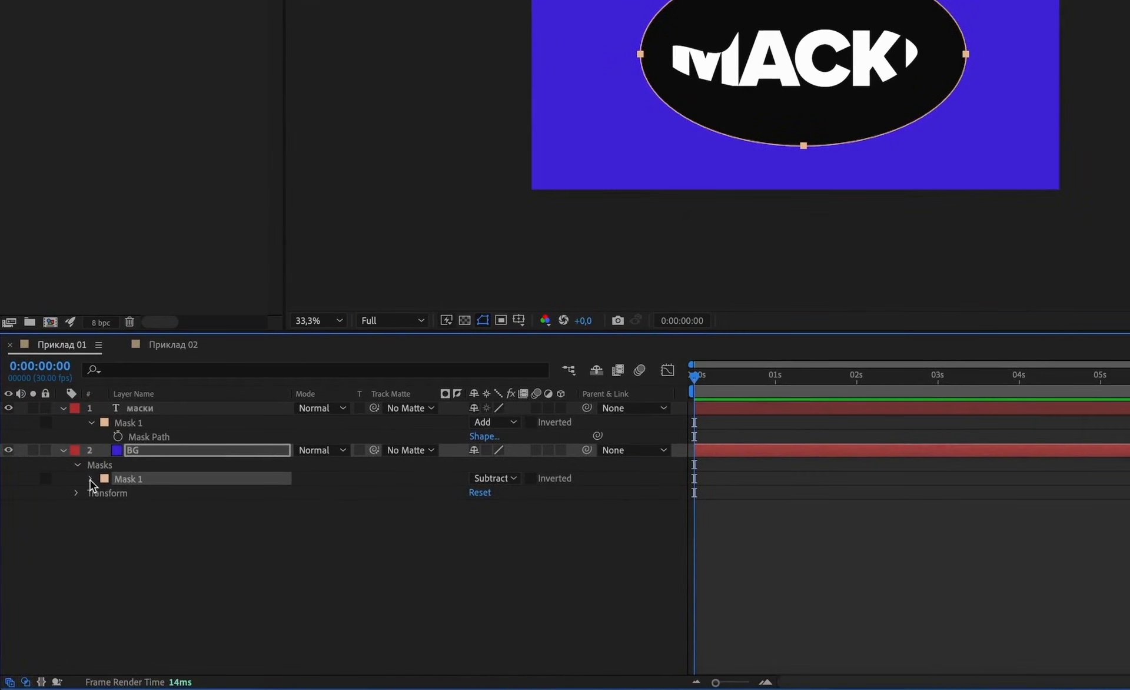
# Set the BG mask's Mask Feather to 411 px.
pyautogui.click(90, 480)
pyautogui.click(158, 495)
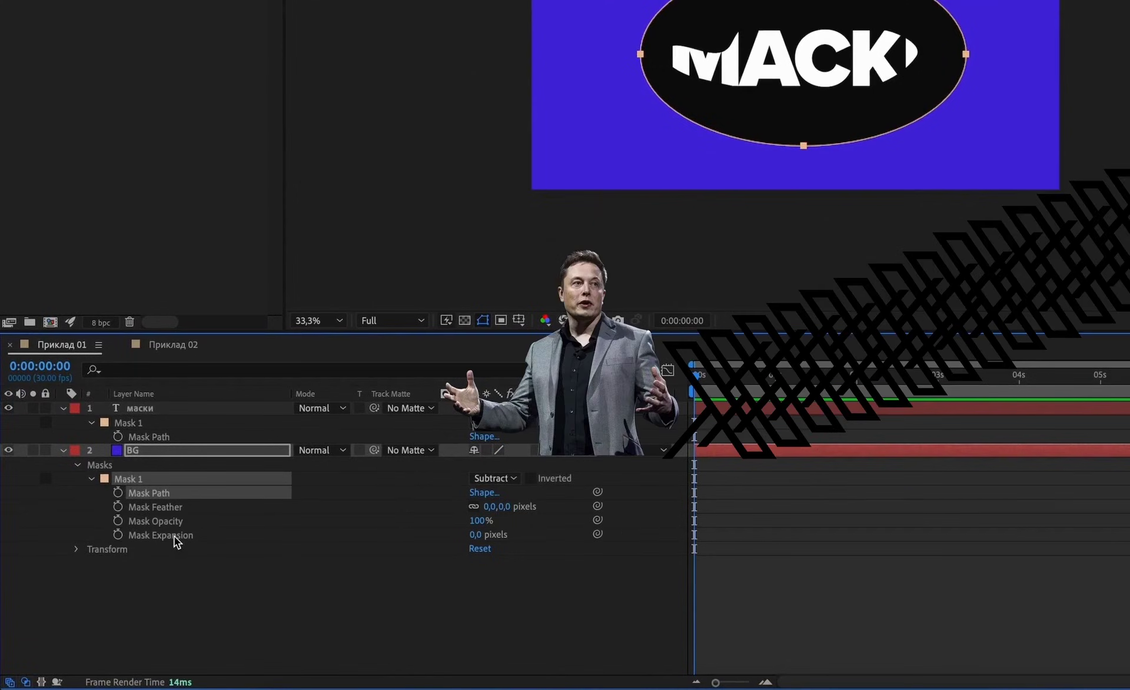
pyautogui.click(177, 507)
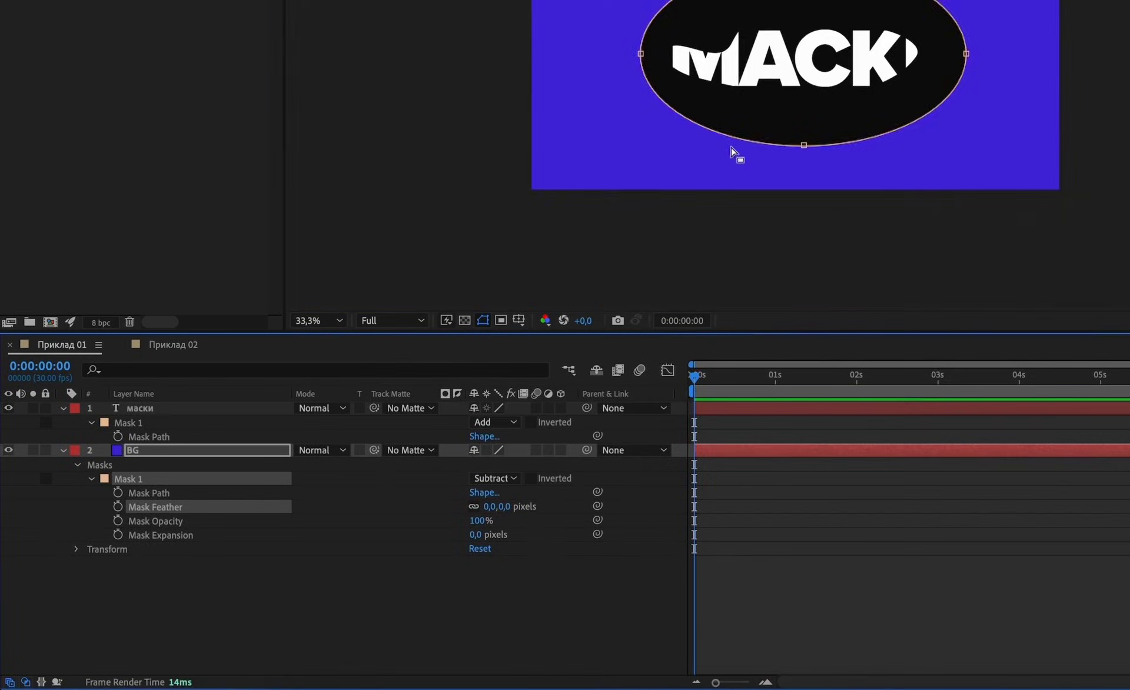
pyautogui.scroll(2, 791, 157)
pyautogui.moveTo(488, 506); pyautogui.dragTo(818, 499)
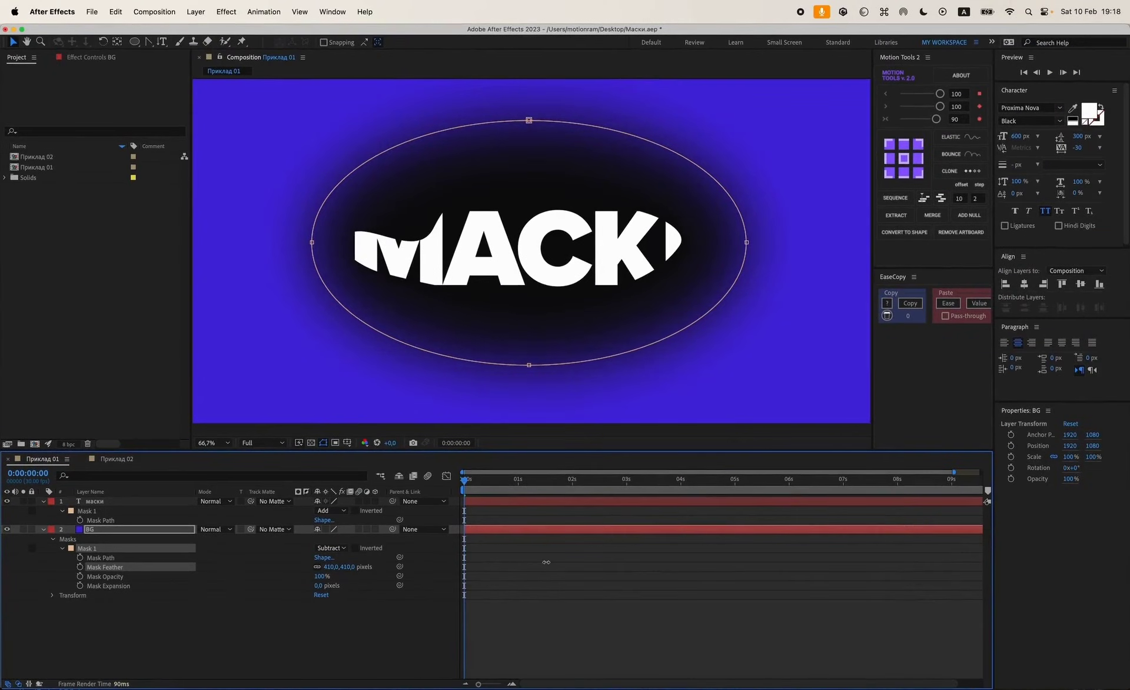
pyautogui.moveTo(546, 562); pyautogui.dragTo(549, 562)
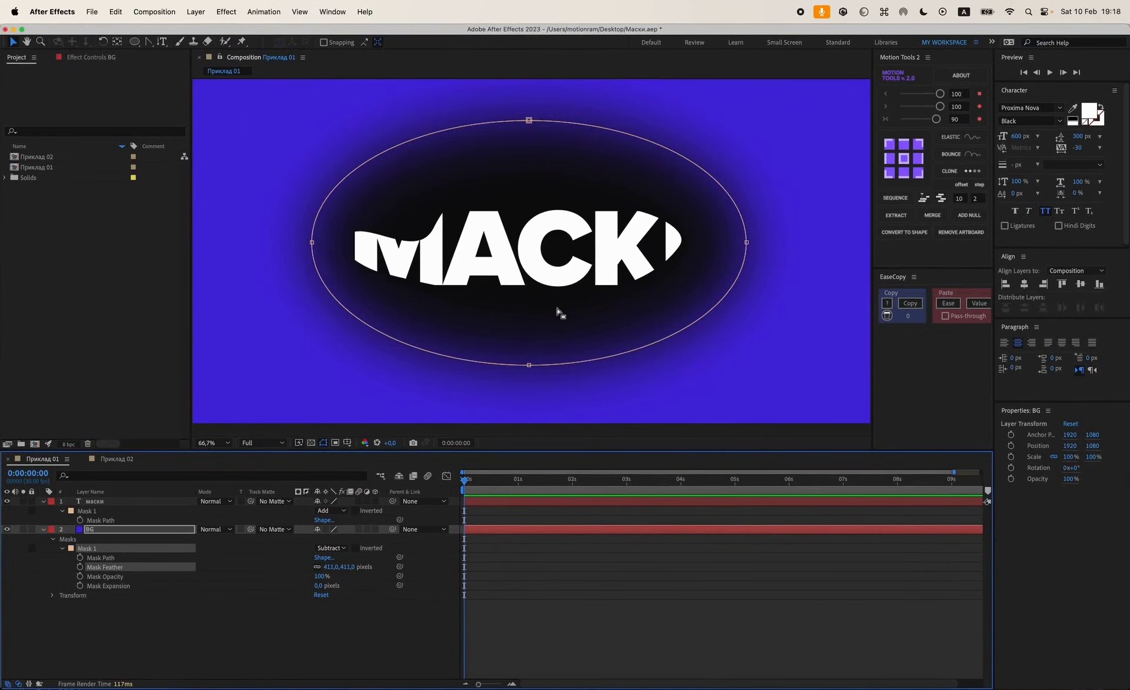
# Set Mask Expansion to 231 px after briefly trying a lower mask opacity.
pyautogui.click(579, 641)
pyautogui.moveTo(320, 576)
pyautogui.mouseDown()
pyautogui.moveTo(240, 578)
pyautogui.moveTo(307, 593)
pyautogui.mouseUp()
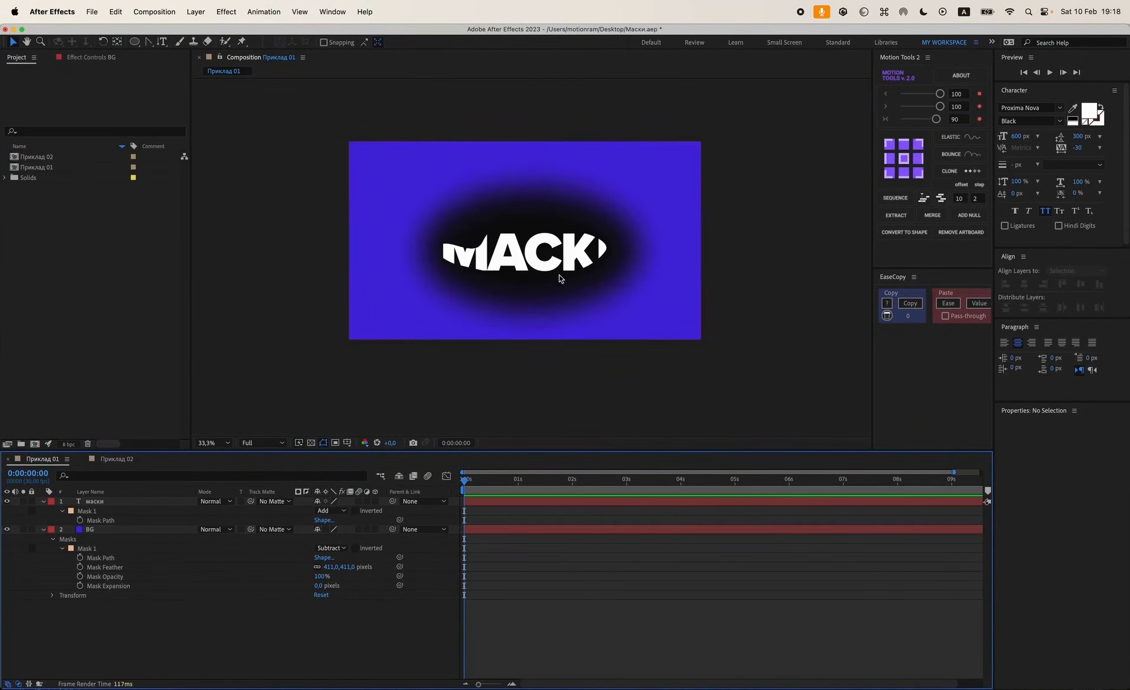
pyautogui.click(87, 546)
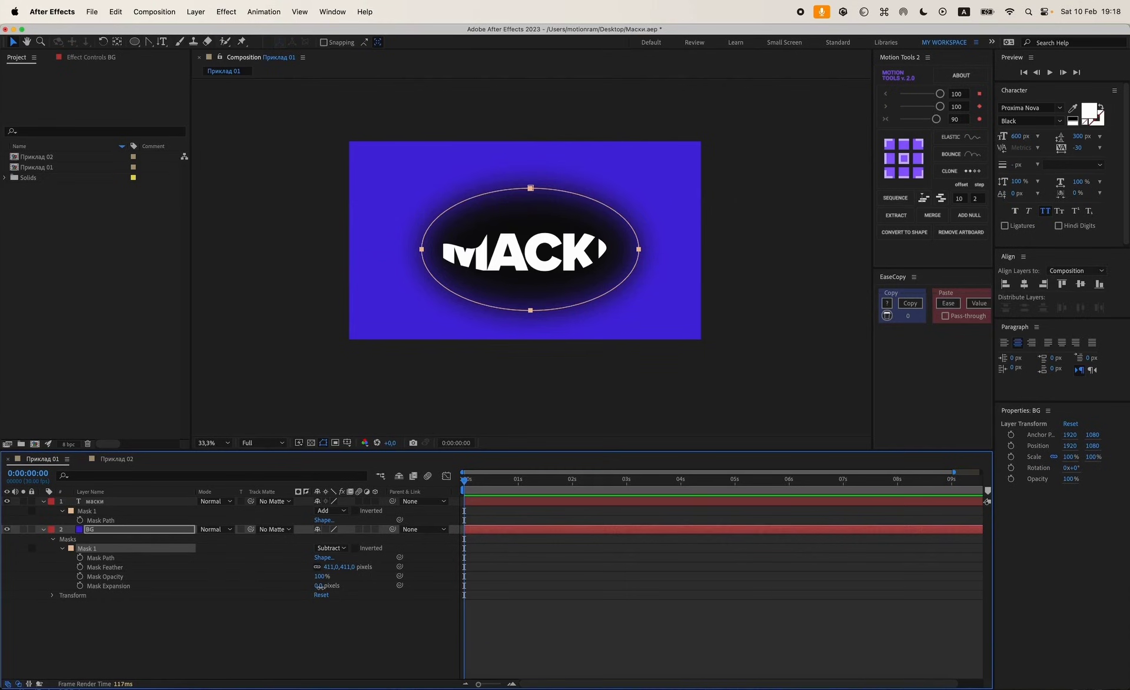
pyautogui.moveTo(318, 586); pyautogui.dragTo(436, 587)
pyautogui.click(130, 564)
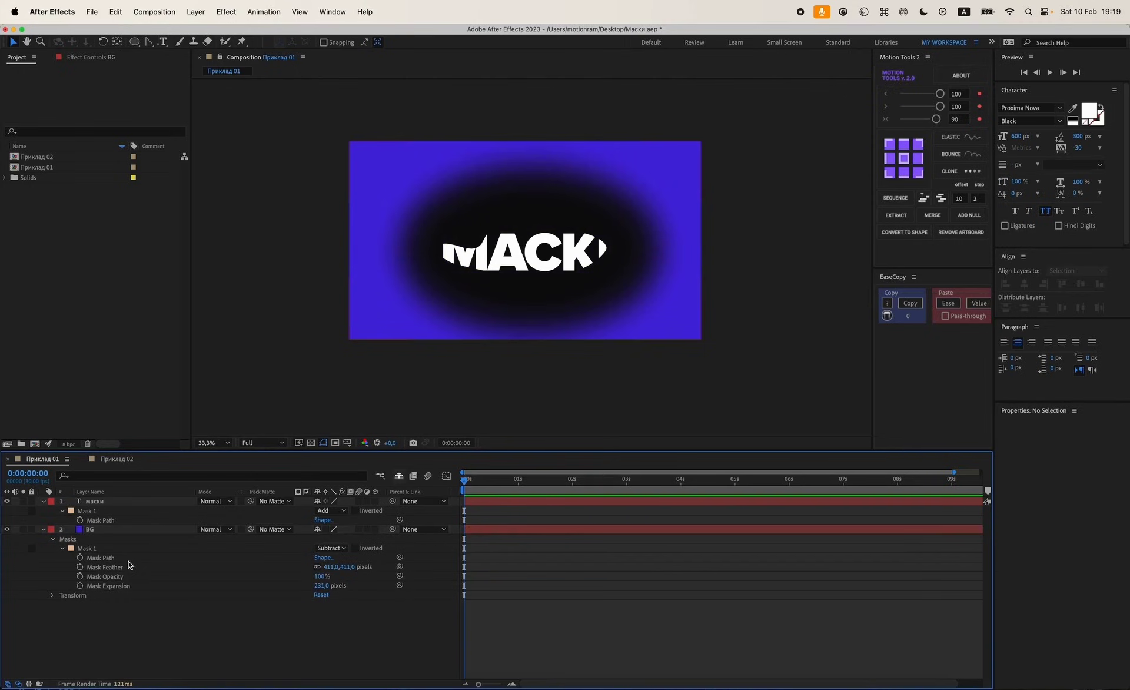
# Keyframe the mask path at 0 s and shrink the mask to a tiny oval at 1 s.
pyautogui.click(80, 558)
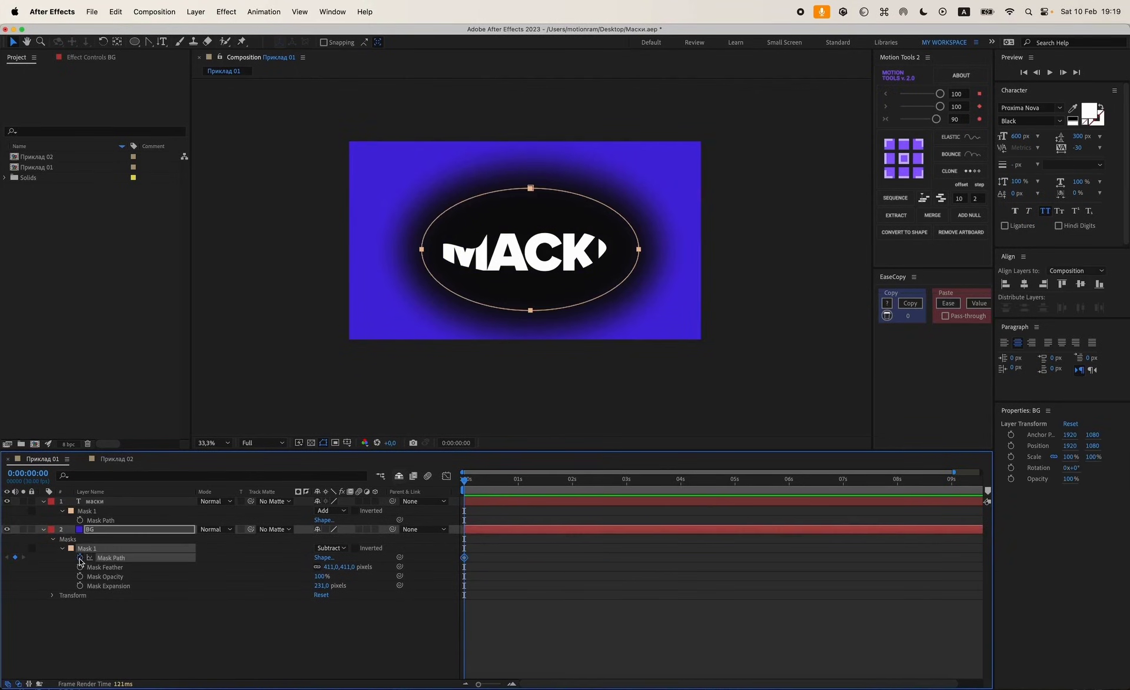
pyautogui.click(518, 492)
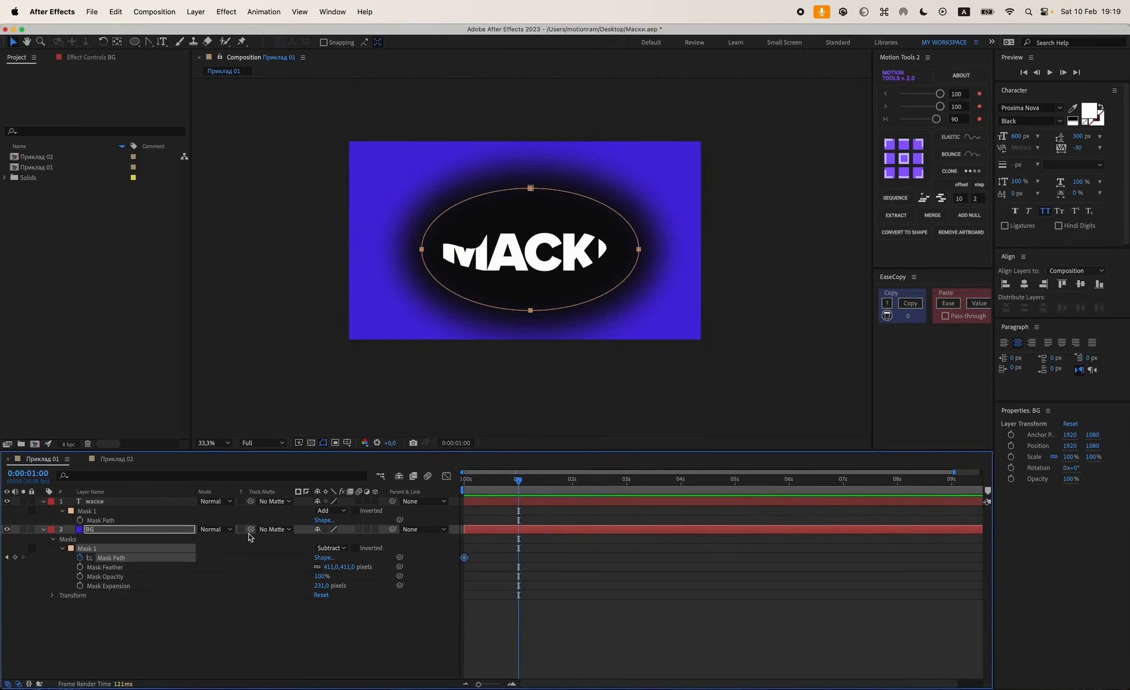
pyautogui.press('super+t')
pyautogui.moveTo(639, 189); pyautogui.dragTo(580, 207)
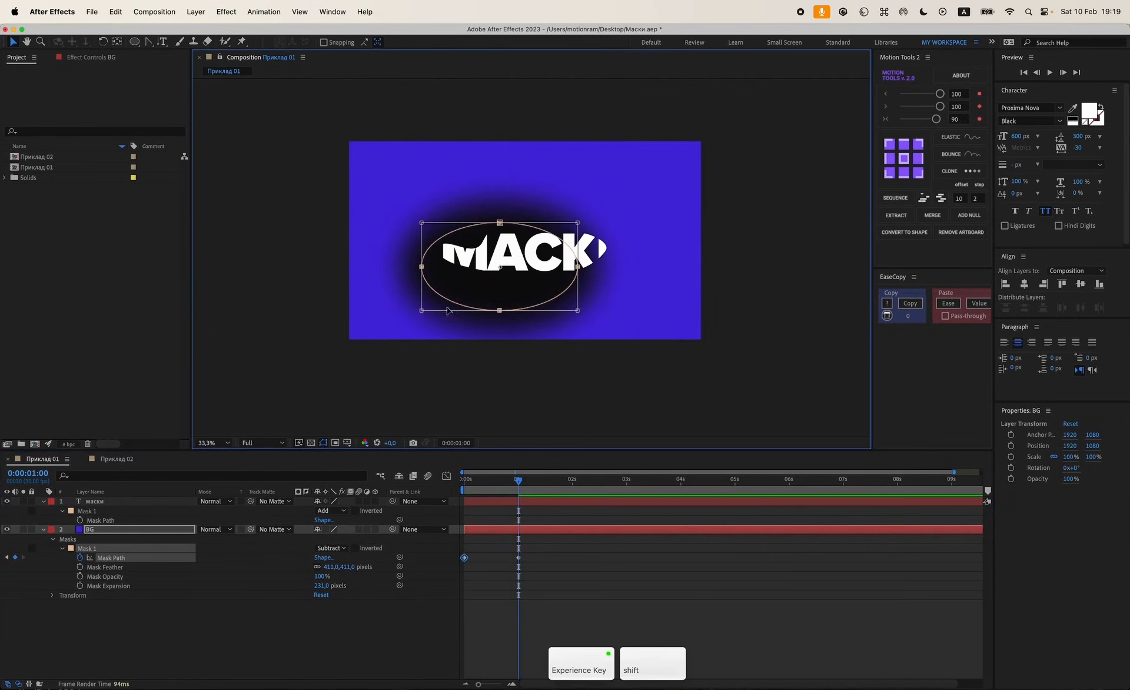
pyautogui.moveTo(421, 310); pyautogui.dragTo(522, 262)
pyautogui.moveTo(579, 222); pyautogui.dragTo(521, 255)
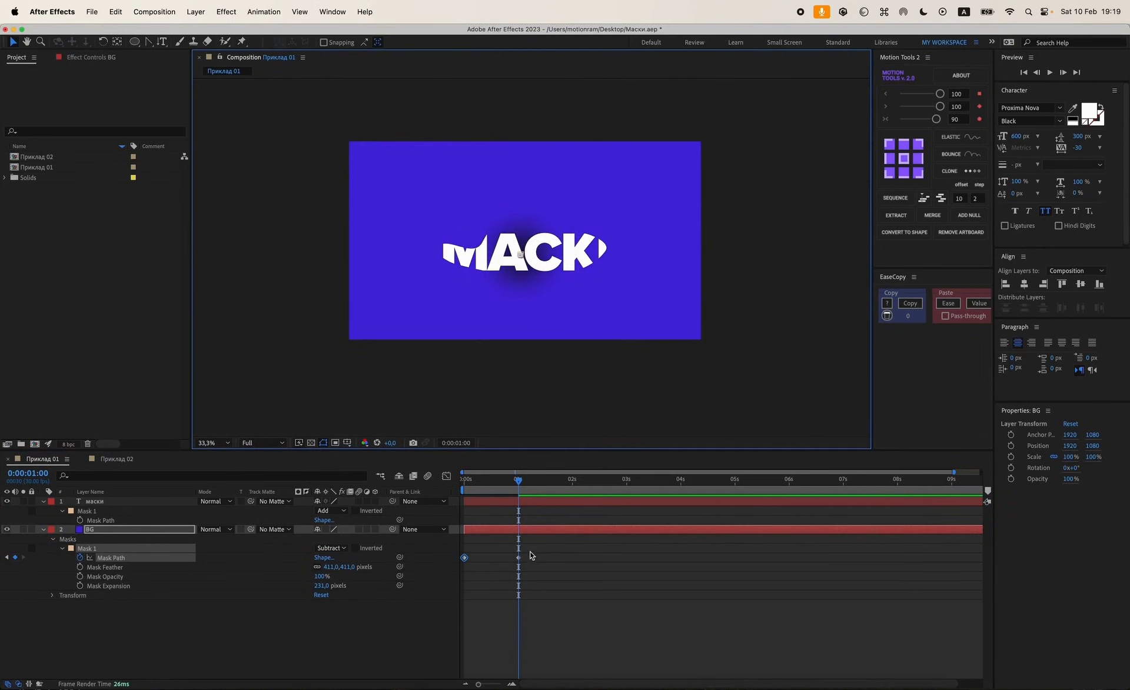
# Ease the mask path keyframes with strength 82 and preview the animation.
pyautogui.moveTo(536, 546); pyautogui.dragTo(449, 572)
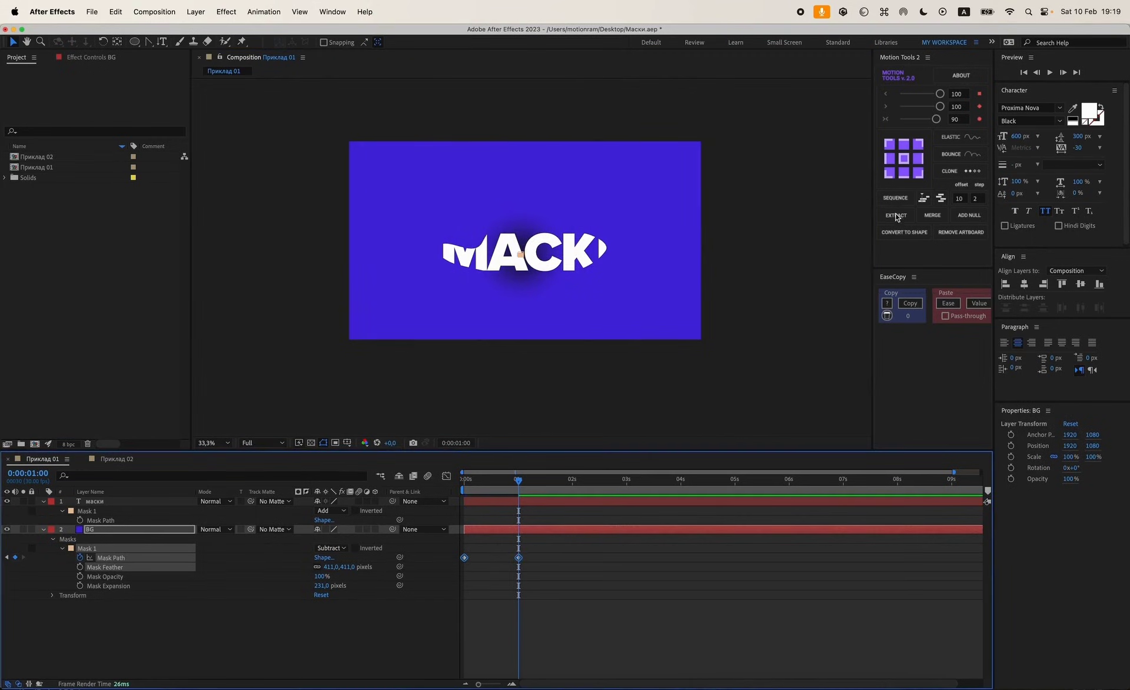
pyautogui.click(937, 119)
pyautogui.moveTo(937, 121); pyautogui.dragTo(934, 120)
pyautogui.click(595, 596)
pyautogui.press('Home')
pyautogui.press('space')
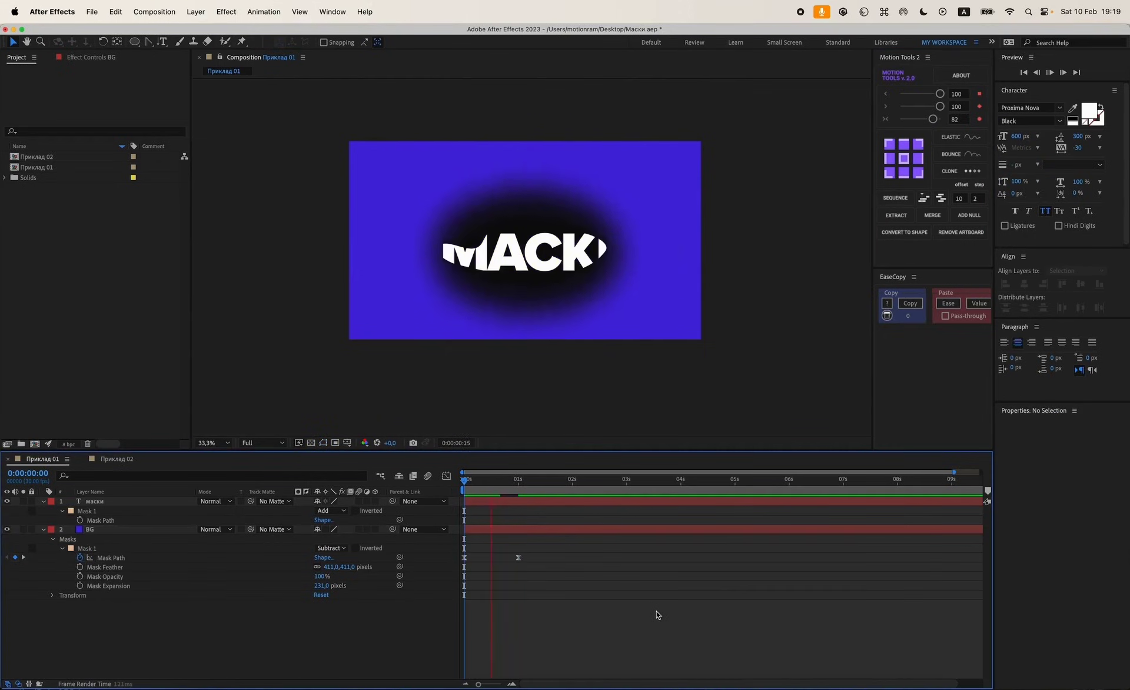
pyautogui.press('space')
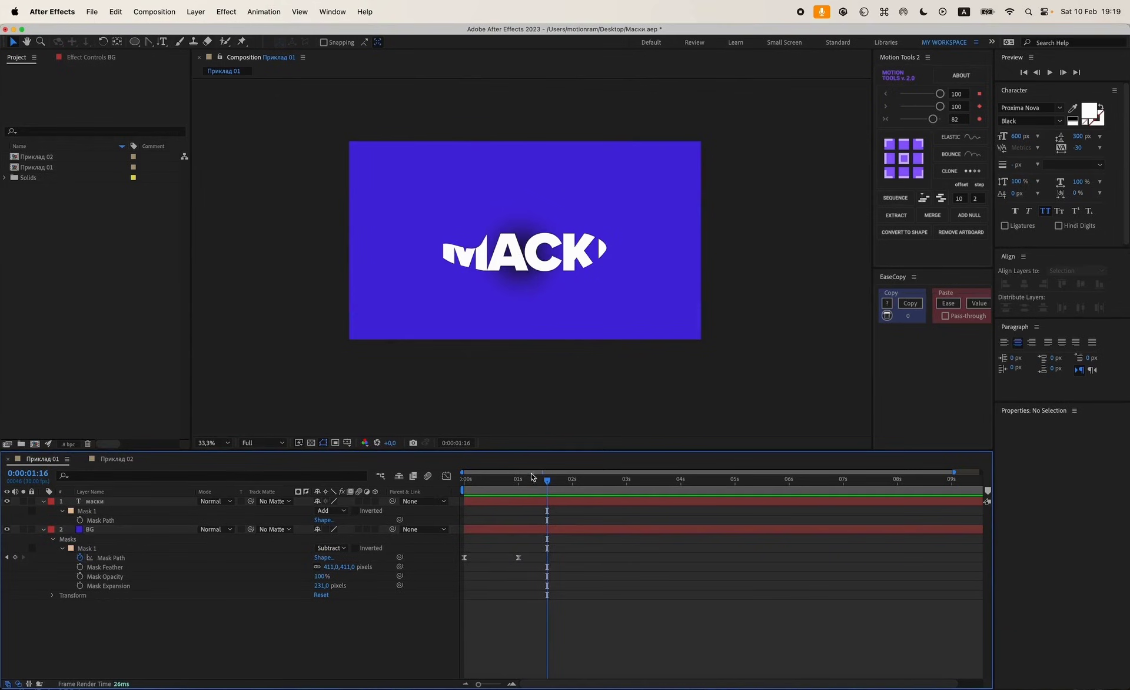
# Enlarge the mask at the 1 s keyframe until it covers the whole frame.
pyautogui.press('Home')
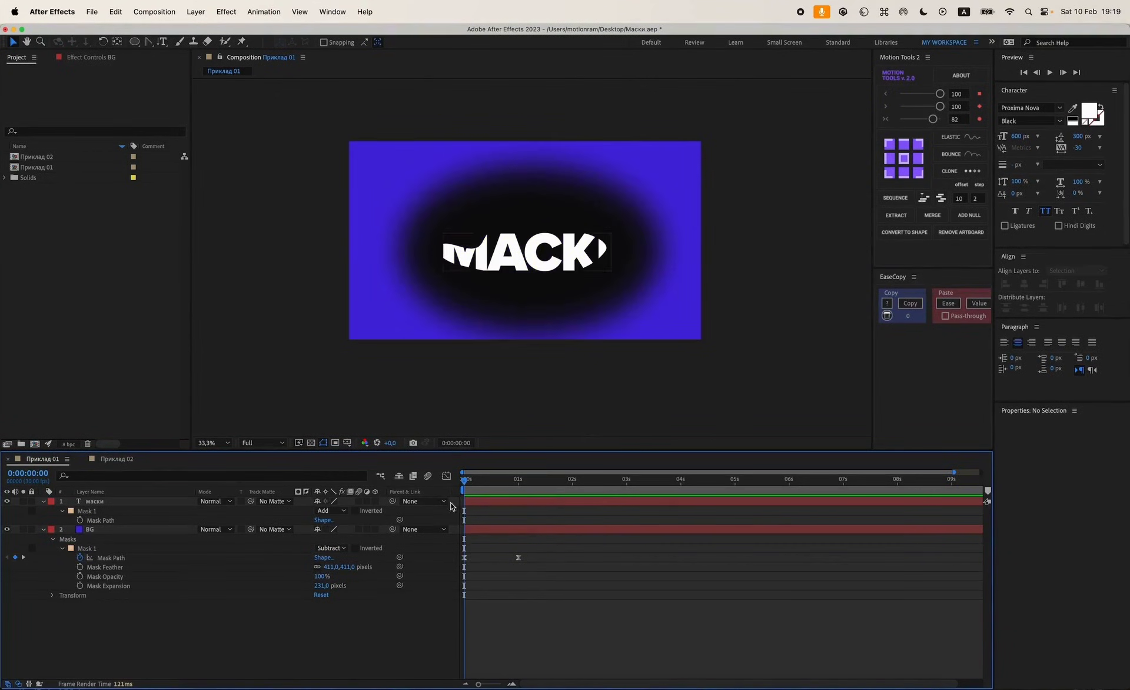
pyautogui.click(25, 557)
pyautogui.click(87, 548)
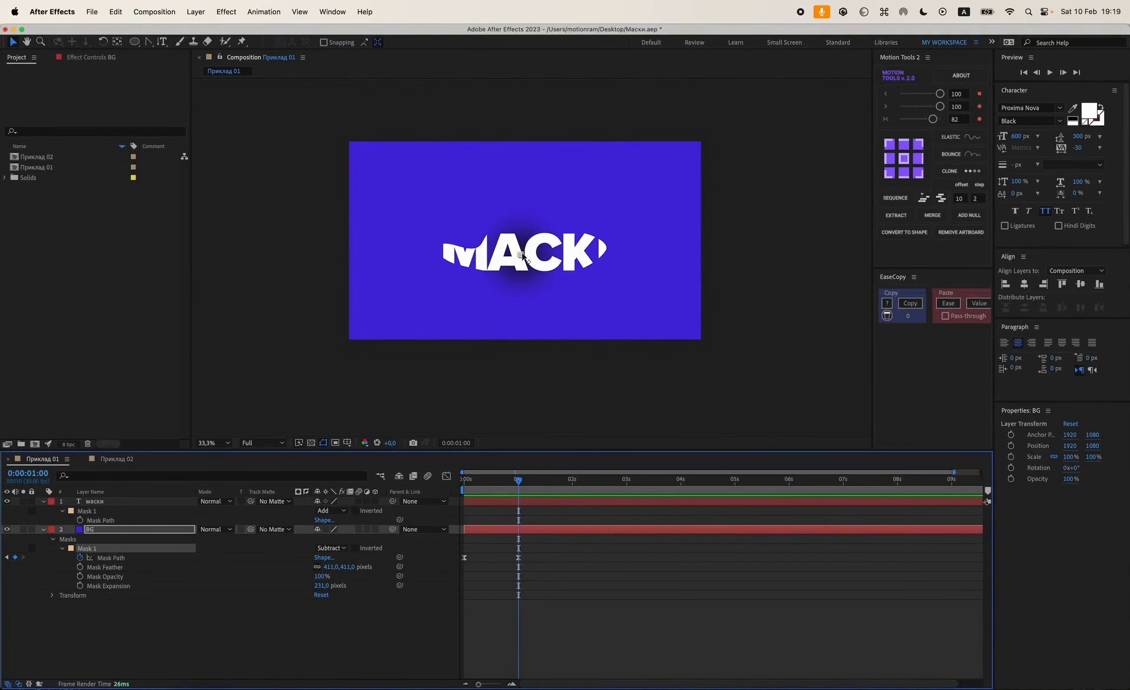
pyautogui.scroll(3, 523, 247)
pyautogui.scroll(-2, 630, 263)
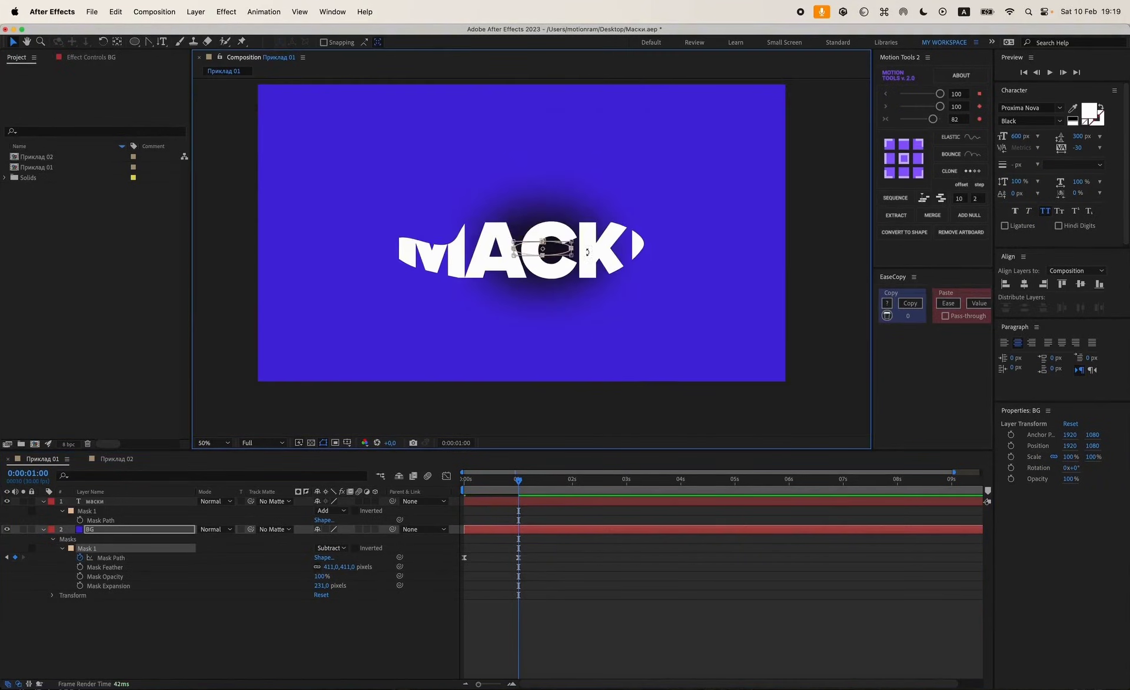
pyautogui.moveTo(622, 253); pyautogui.dragTo(820, 63)
pyautogui.scroll(-2, 528, 274)
pyautogui.moveTo(524, 269); pyautogui.dragTo(312, 391)
pyautogui.moveTo(676, 165); pyautogui.dragTo(769, 111)
pyautogui.click(542, 567)
# Deselect the BG layer and preview the finished mask animation from the start.
pyautogui.click(534, 524)
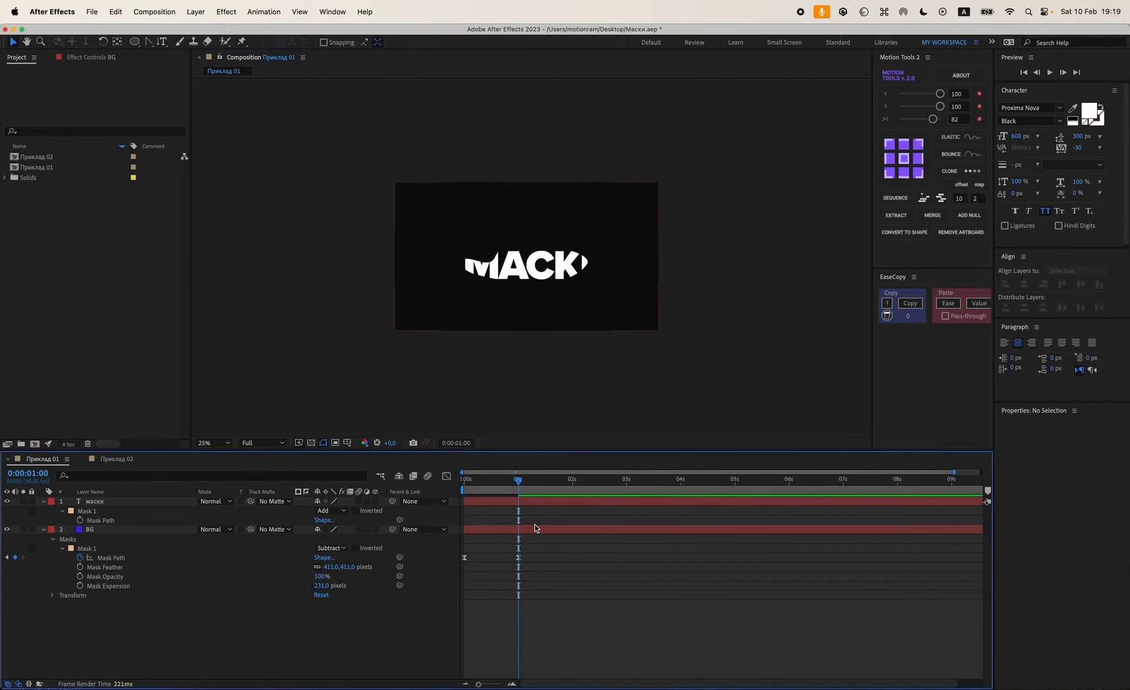
pyautogui.press('Home')
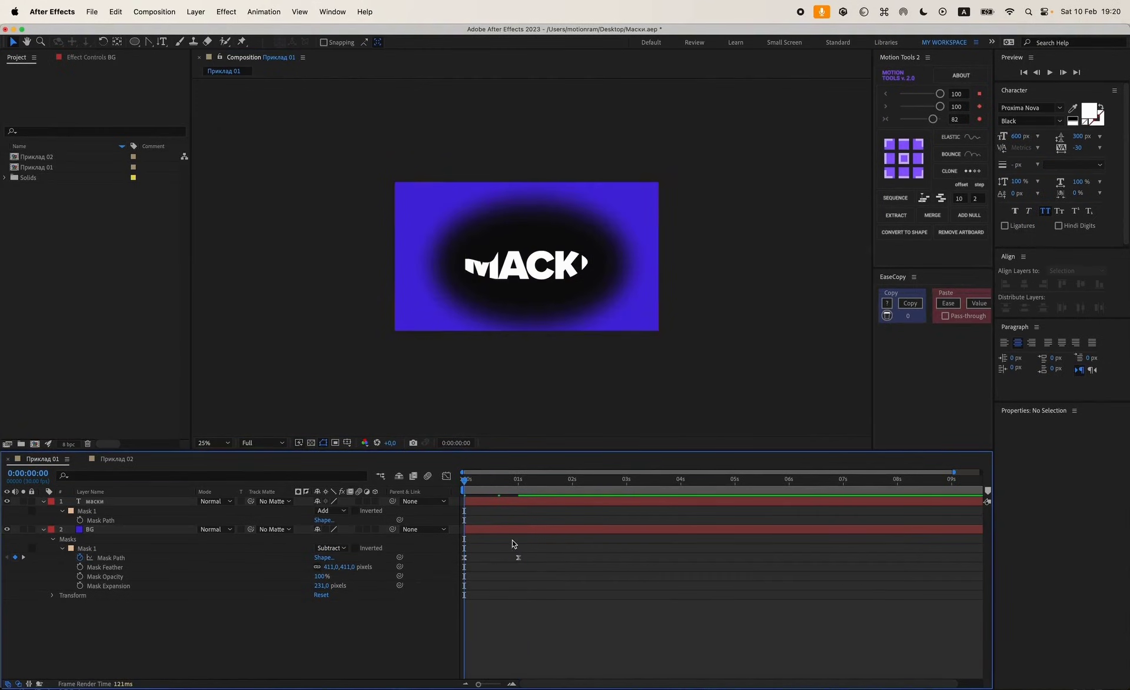
pyautogui.press('space')
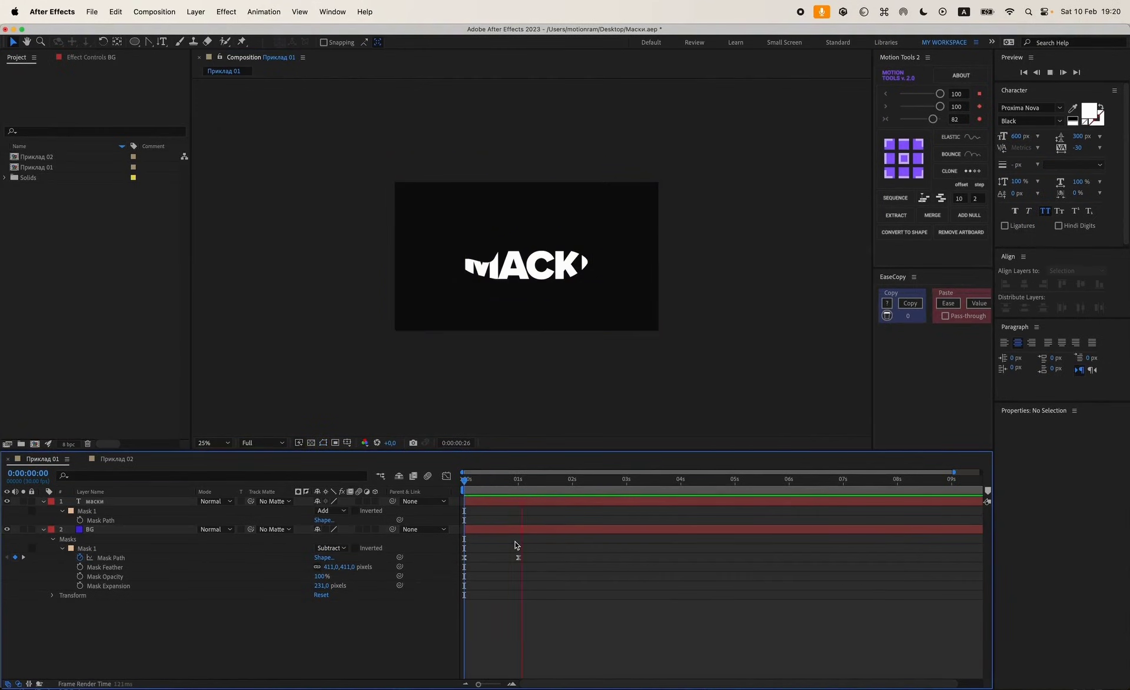